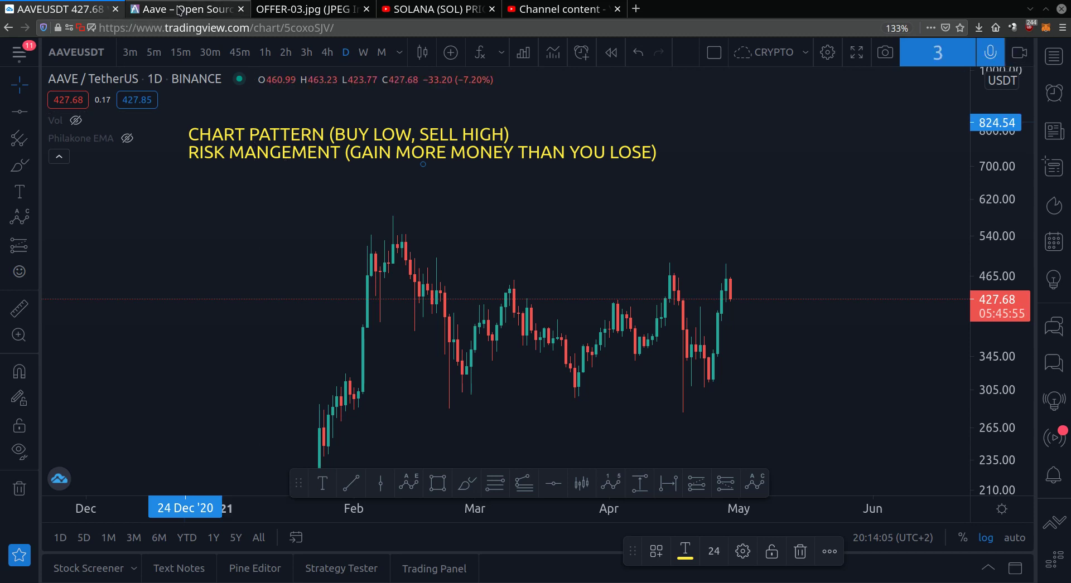
View the Aave website's home page and return to the AAVEUSDT chart
{"action": "left_click", "coordinate": [180, 11]}
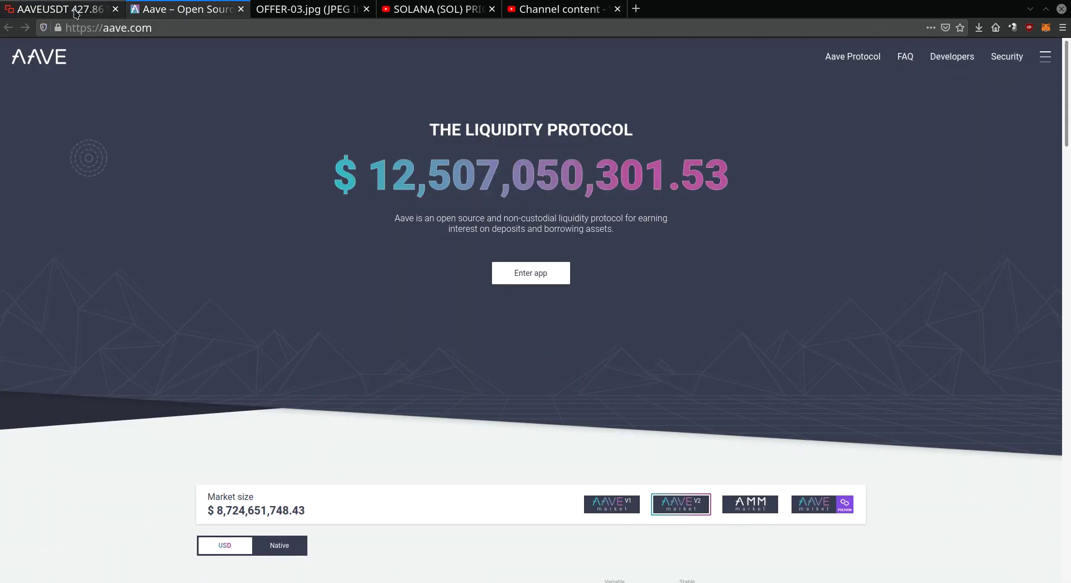
{"action": "left_click", "coordinate": [76, 12]}
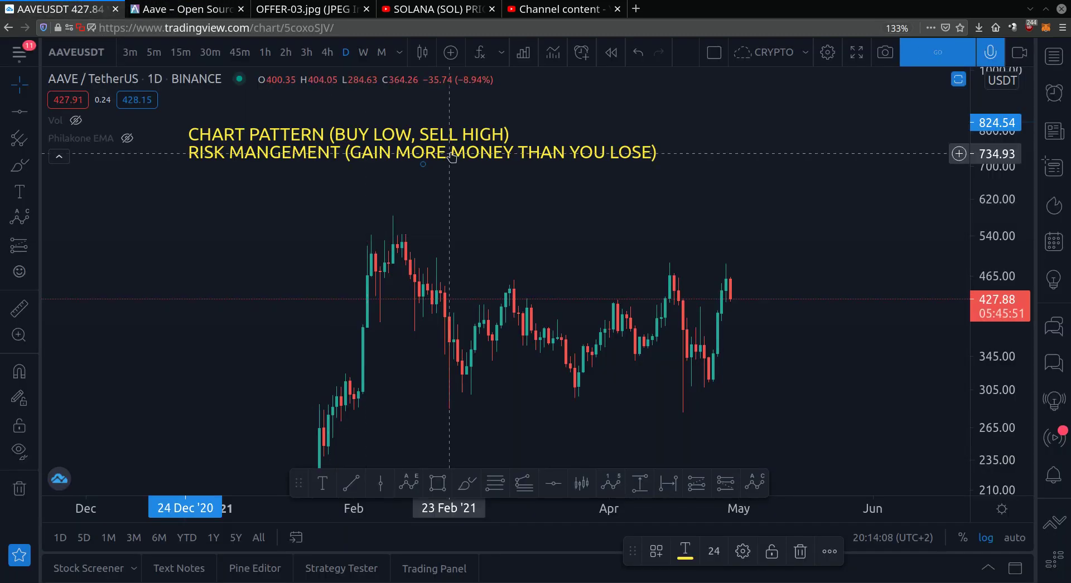
Move the yellow chart pattern and risk management note clear of the candles, into the empty area before the February rally
{"action": "left_click_drag", "start_coordinate": [452, 158], "coordinate": [468, 192]}
{"action": "scroll", "coordinate": [533, 225], "scroll_direction": "up", "scroll_amount": 1}
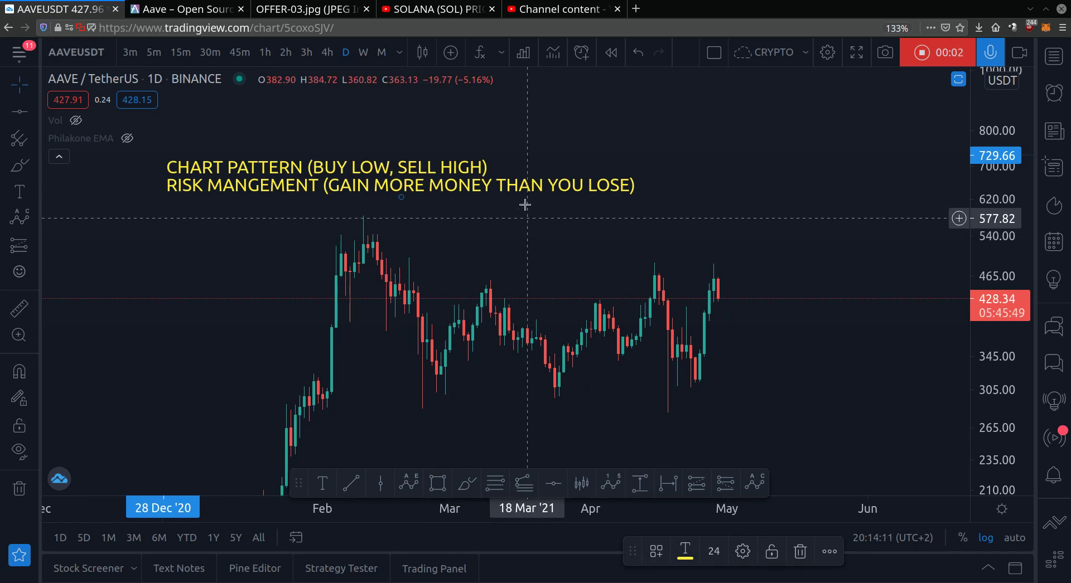
{"action": "mouse_move", "coordinate": [541, 192]}
{"action": "left_mouse_down"}
{"action": "mouse_move", "coordinate": [609, 190]}
{"action": "mouse_move", "coordinate": [613, 178]}
{"action": "left_mouse_up"}
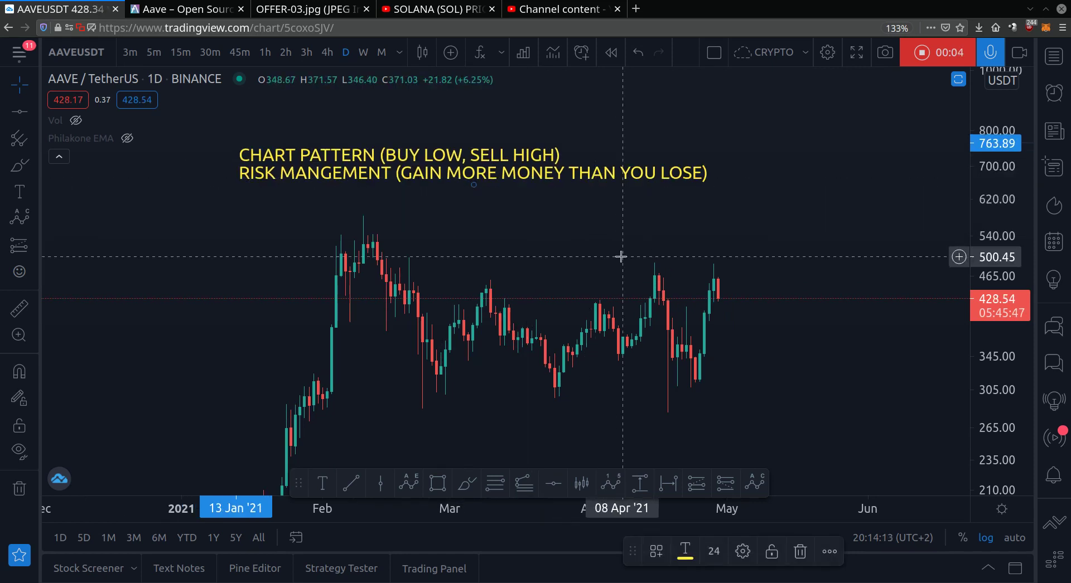
{"action": "scroll", "coordinate": [621, 256], "scroll_direction": "up", "scroll_amount": 1}
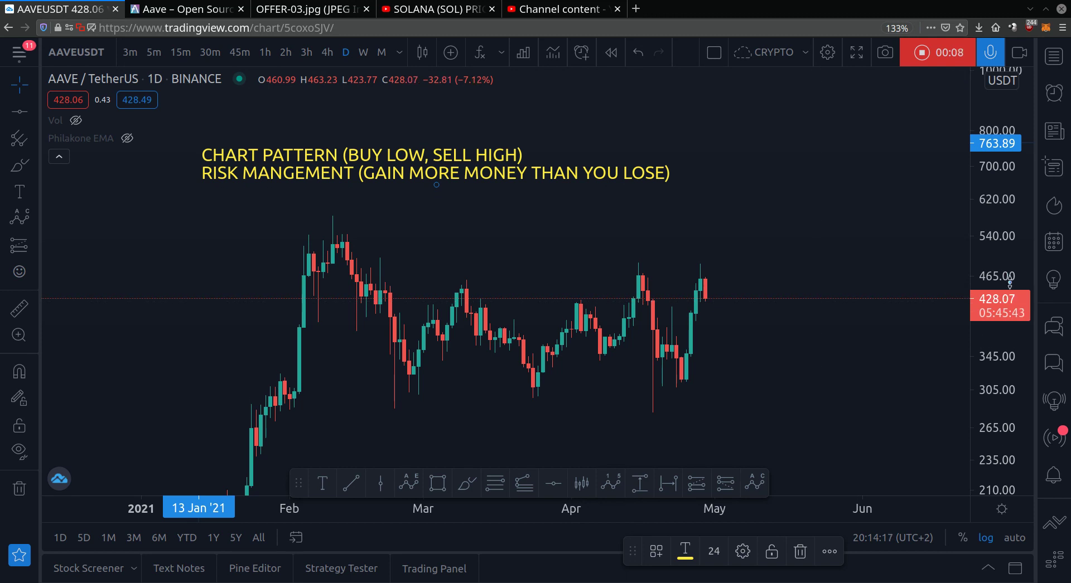
{"action": "left_click_drag", "start_coordinate": [551, 257], "coordinate": [560, 240]}
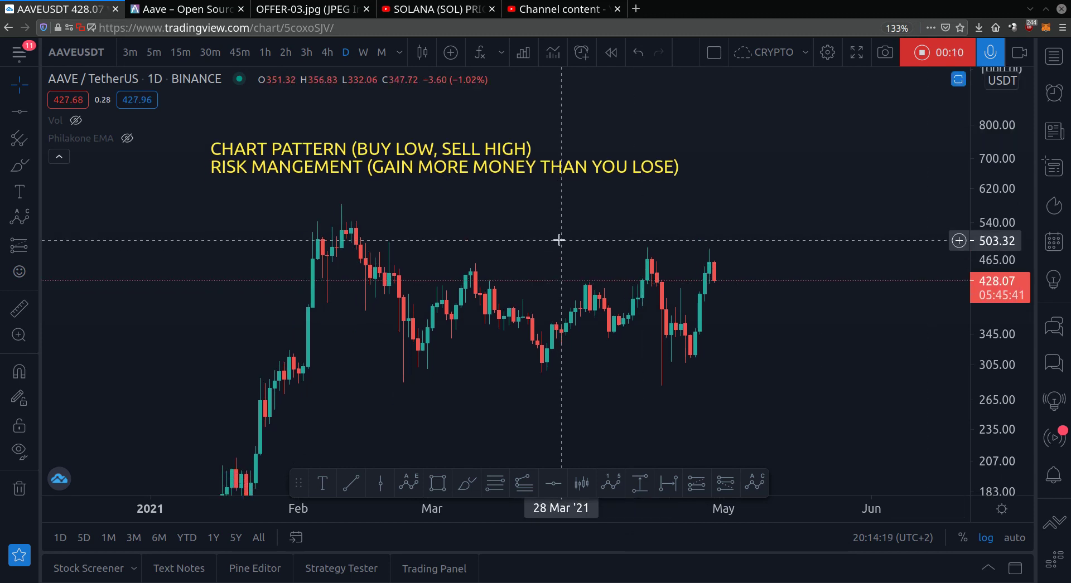
{"action": "scroll", "coordinate": [555, 245], "scroll_direction": "up", "scroll_amount": 1}
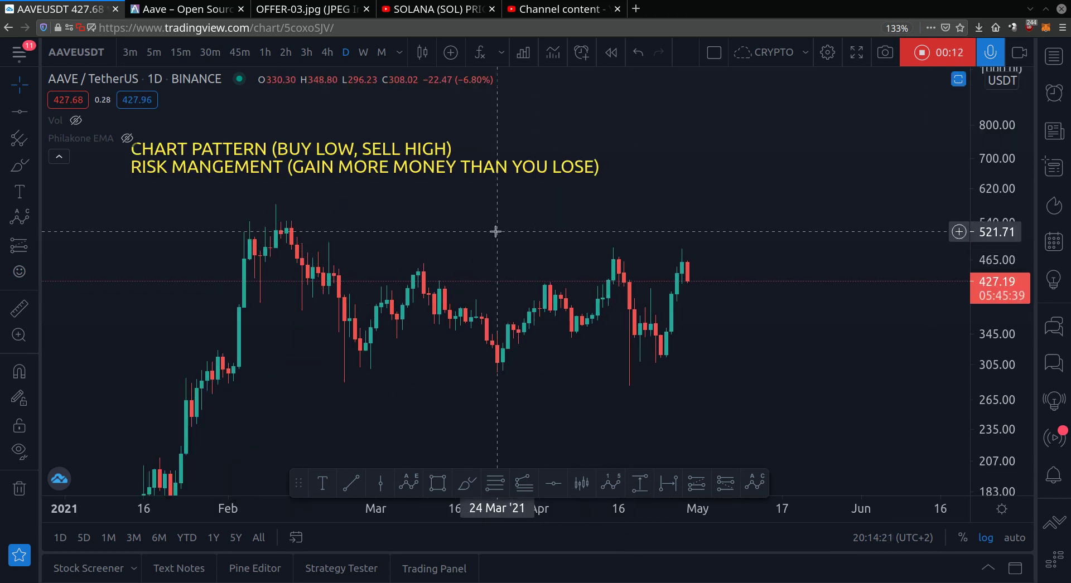
{"action": "left_click_drag", "start_coordinate": [496, 231], "coordinate": [534, 245]}
{"action": "left_click_drag", "start_coordinate": [412, 184], "coordinate": [512, 186]}
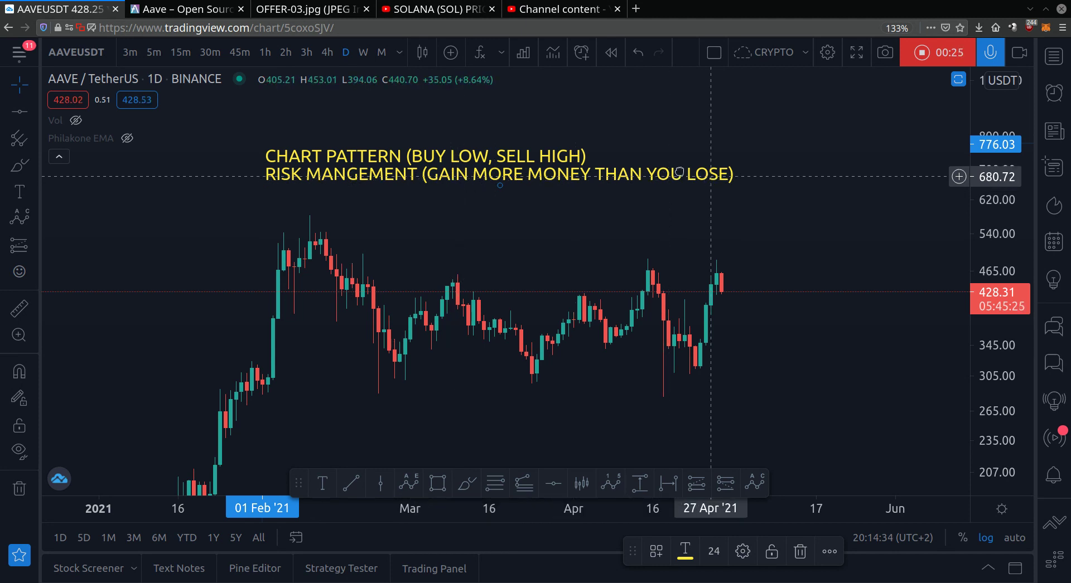
{"action": "mouse_move", "coordinate": [678, 173]}
{"action": "left_mouse_down"}
{"action": "mouse_move", "coordinate": [471, 142]}
{"action": "mouse_move", "coordinate": [263, 139]}
{"action": "left_mouse_up"}
{"action": "scroll", "coordinate": [598, 215], "scroll_direction": "up", "scroll_amount": 1}
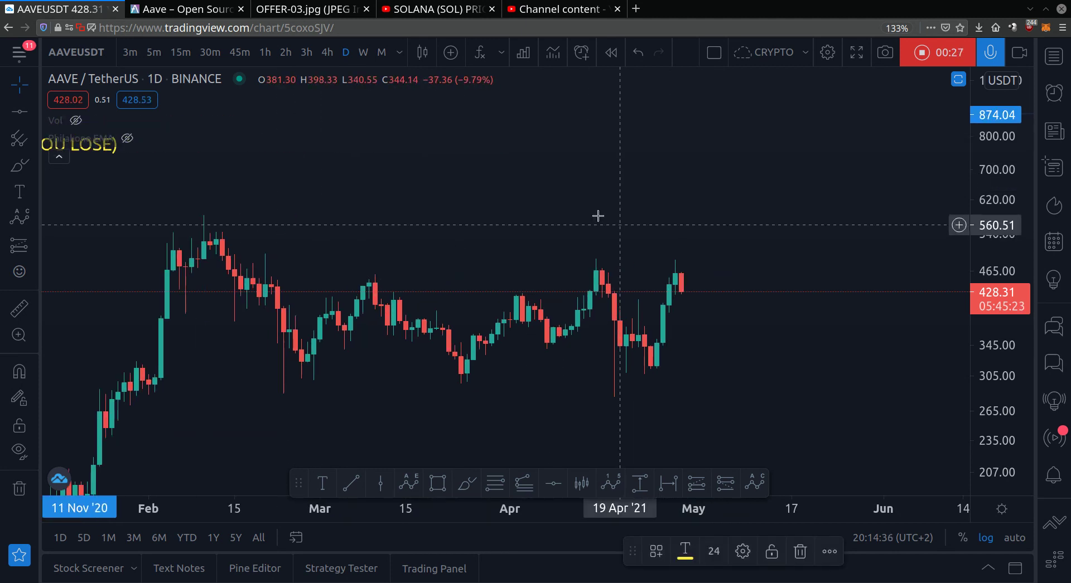
Examine the daily AAVE price swings from the February rally to the end of April
{"action": "left_click_drag", "start_coordinate": [598, 216], "coordinate": [837, 228]}
{"action": "left_click_drag", "start_coordinate": [1002, 435], "coordinate": [879, 323]}
{"action": "scroll", "coordinate": [720, 304], "scroll_direction": "up", "scroll_amount": 2}
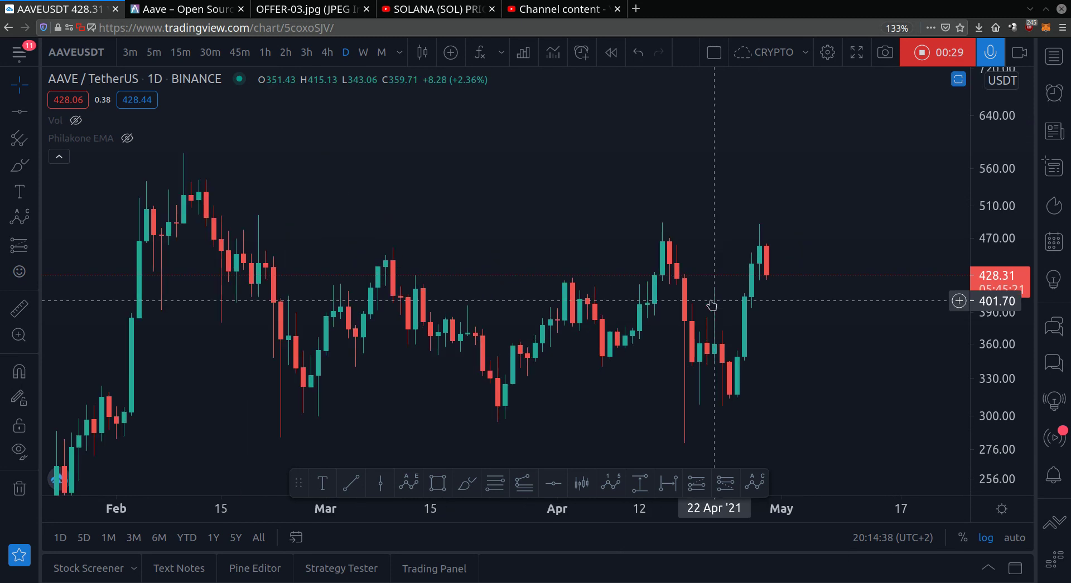
{"action": "left_click_drag", "start_coordinate": [682, 220], "coordinate": [721, 188]}
{"action": "left_click_drag", "start_coordinate": [999, 195], "coordinate": [993, 301]}
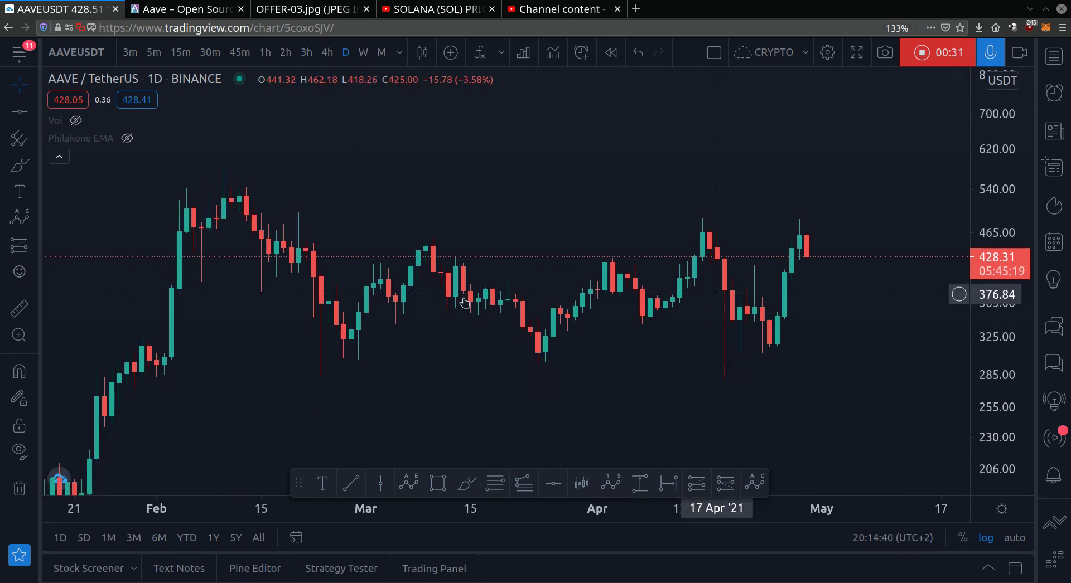
{"action": "scroll", "coordinate": [461, 299], "scroll_direction": "down", "scroll_amount": 1}
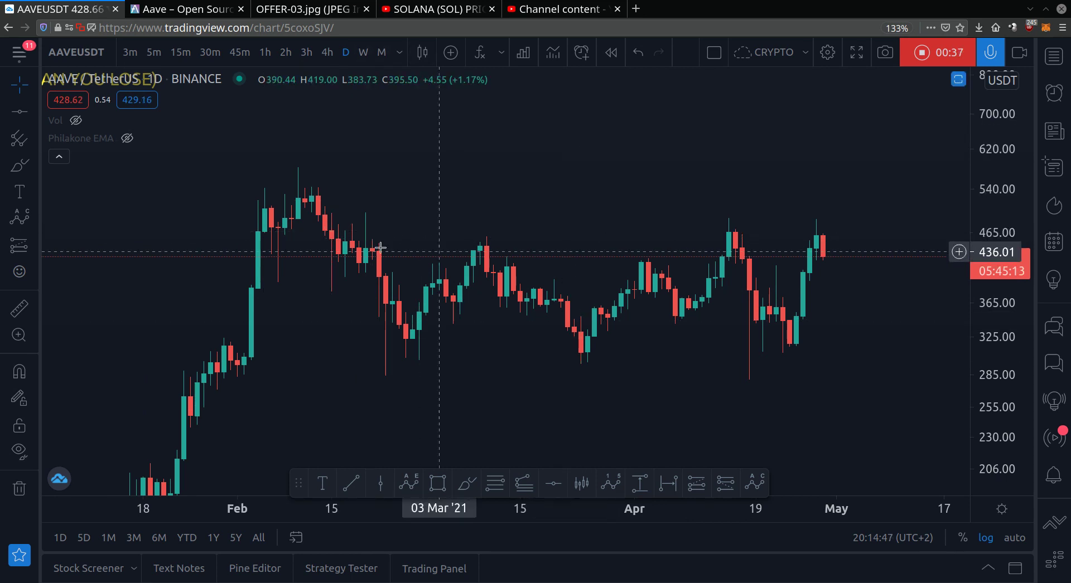
{"action": "scroll", "coordinate": [382, 246], "scroll_direction": "down", "scroll_amount": 2}
{"action": "scroll", "coordinate": [382, 245], "scroll_direction": "up", "scroll_amount": 2}
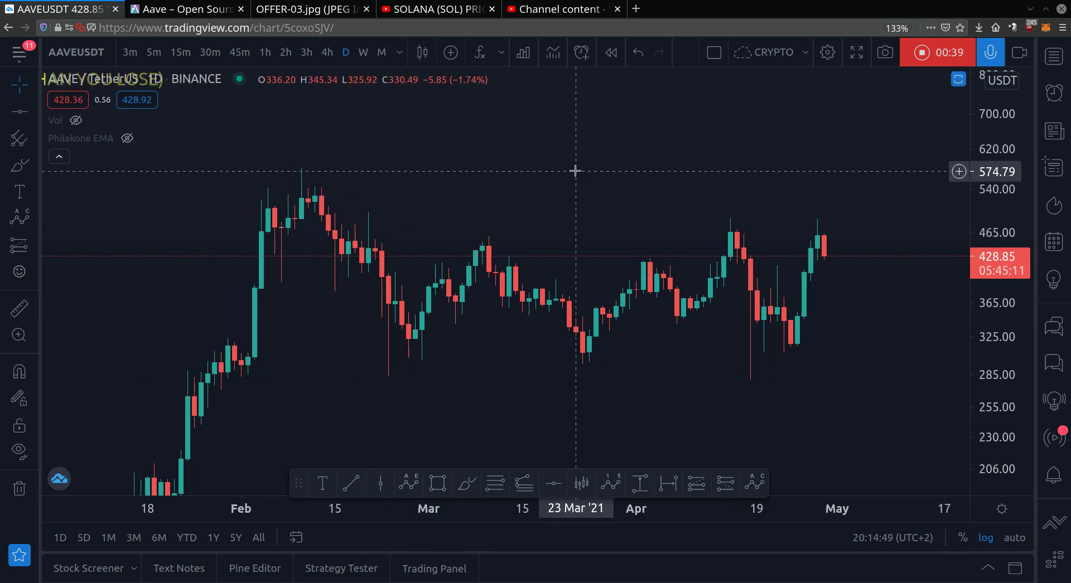
{"action": "left_click_drag", "start_coordinate": [837, 206], "coordinate": [786, 206]}
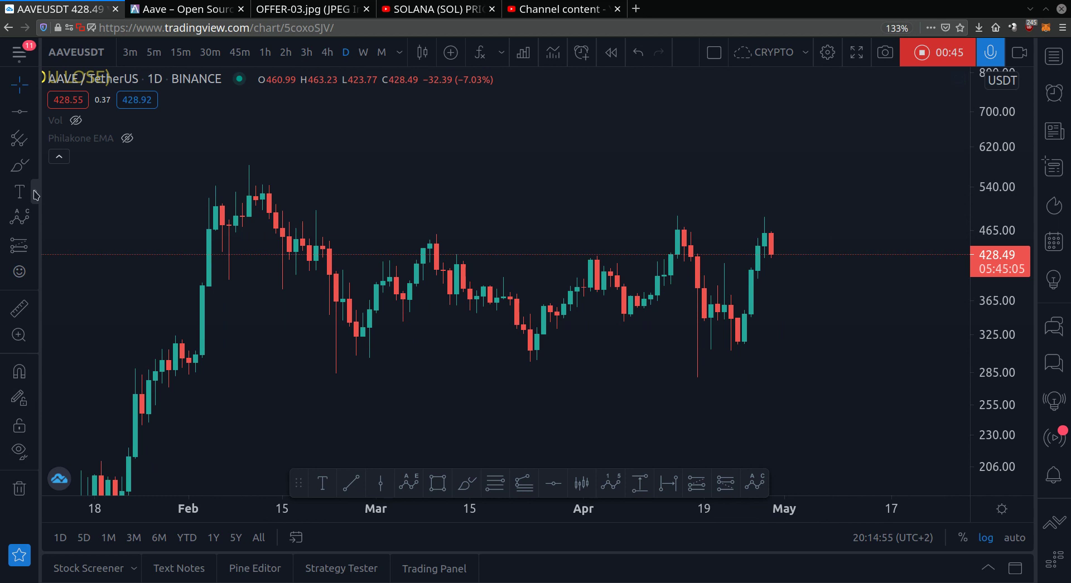
Measure the price drop from the 10 February peak to the late-February low
{"action": "left_click", "coordinate": [18, 308]}
{"action": "left_click", "coordinate": [249, 165]}
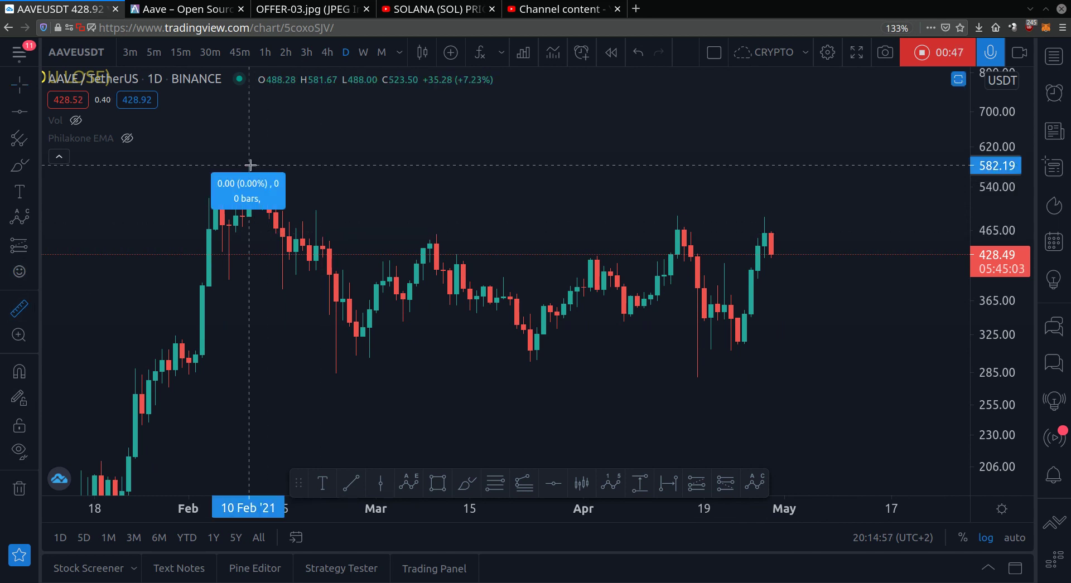
{"action": "left_click", "coordinate": [346, 373]}
{"action": "left_click", "coordinate": [403, 165]}
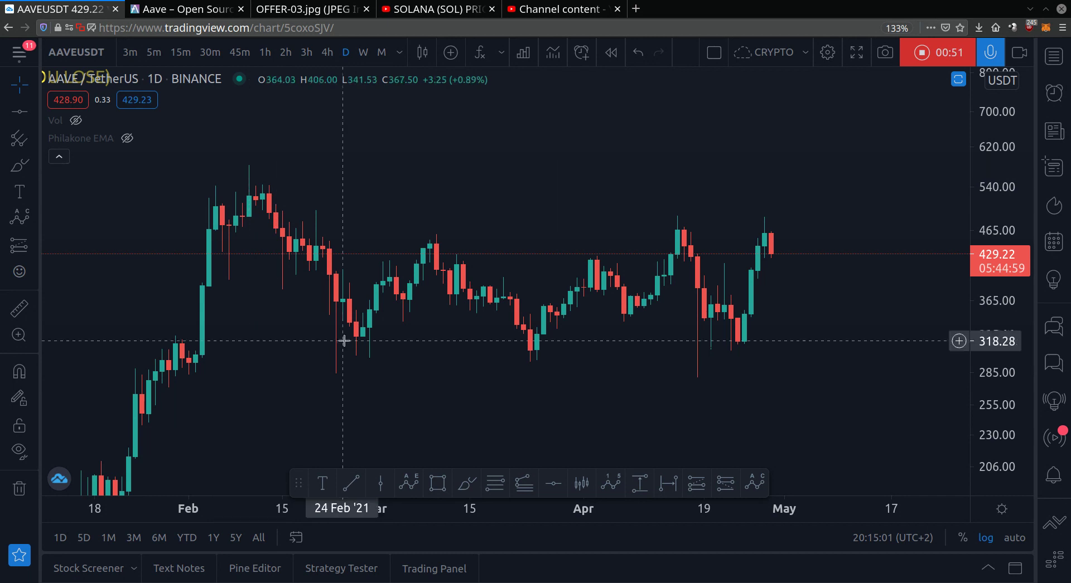
{"action": "left_click", "coordinate": [669, 216]}
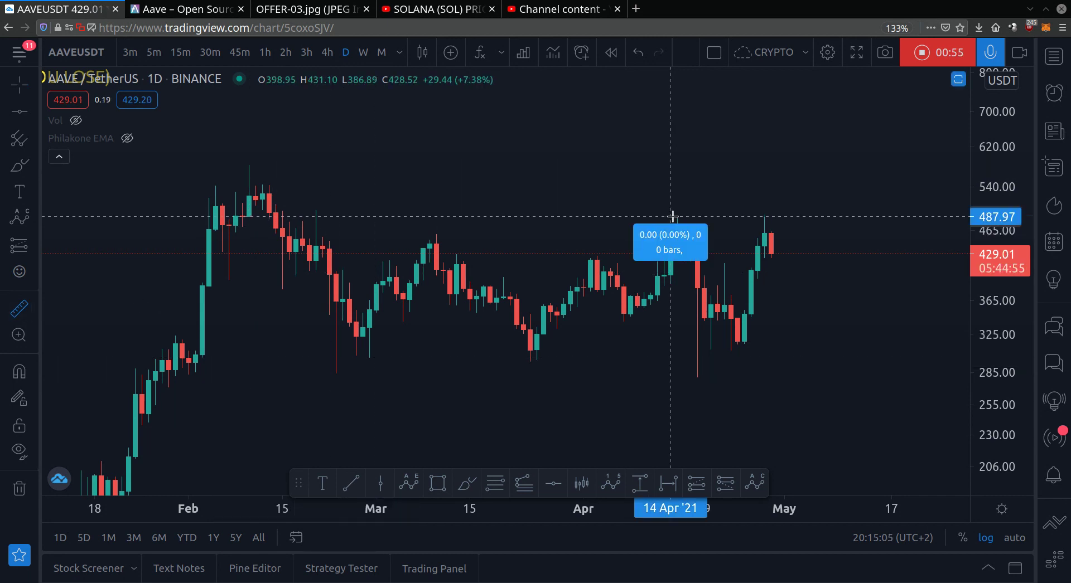
{"action": "key", "text": "Escape"}
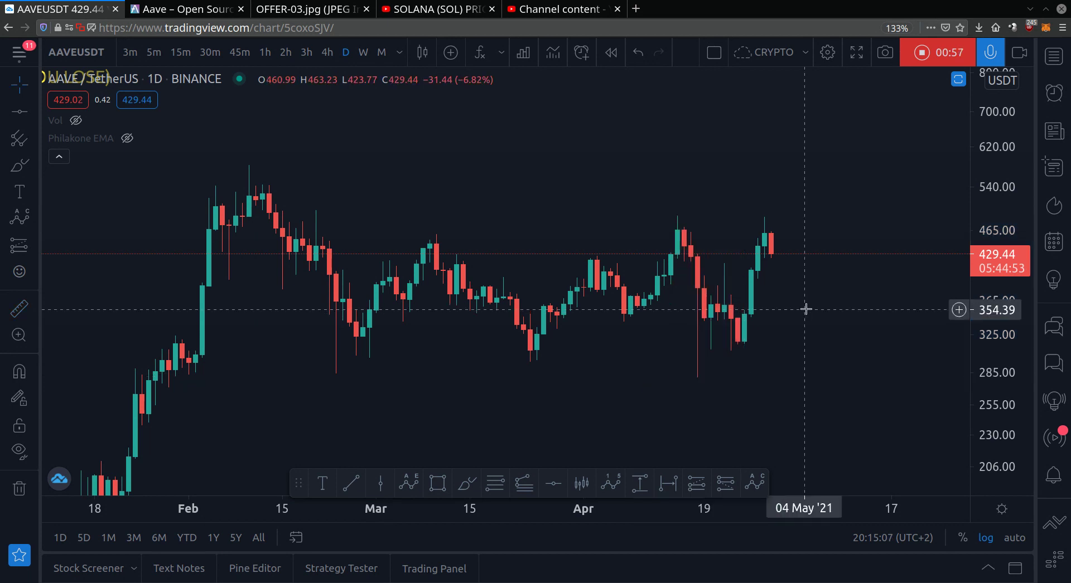
Switch the chart to the 4-hour timeframe and examine the price range from February to late April
{"action": "scroll", "coordinate": [805, 309], "scroll_direction": "up", "scroll_amount": 1}
{"action": "left_click_drag", "start_coordinate": [786, 322], "coordinate": [826, 282]}
{"action": "scroll", "coordinate": [824, 284], "scroll_direction": "up", "scroll_amount": 1}
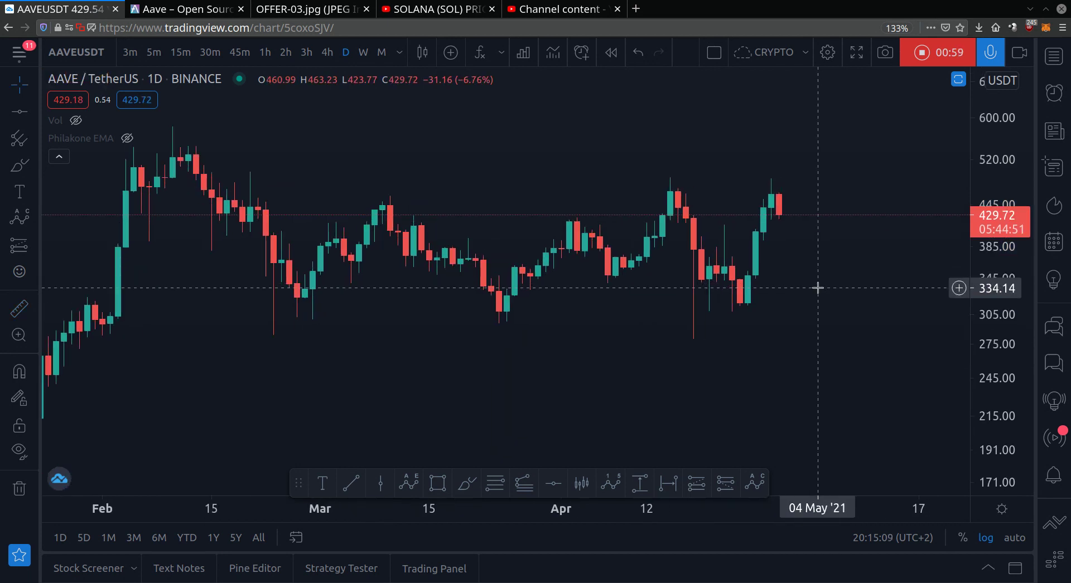
{"action": "scroll", "coordinate": [430, 220], "scroll_direction": "down", "scroll_amount": 2}
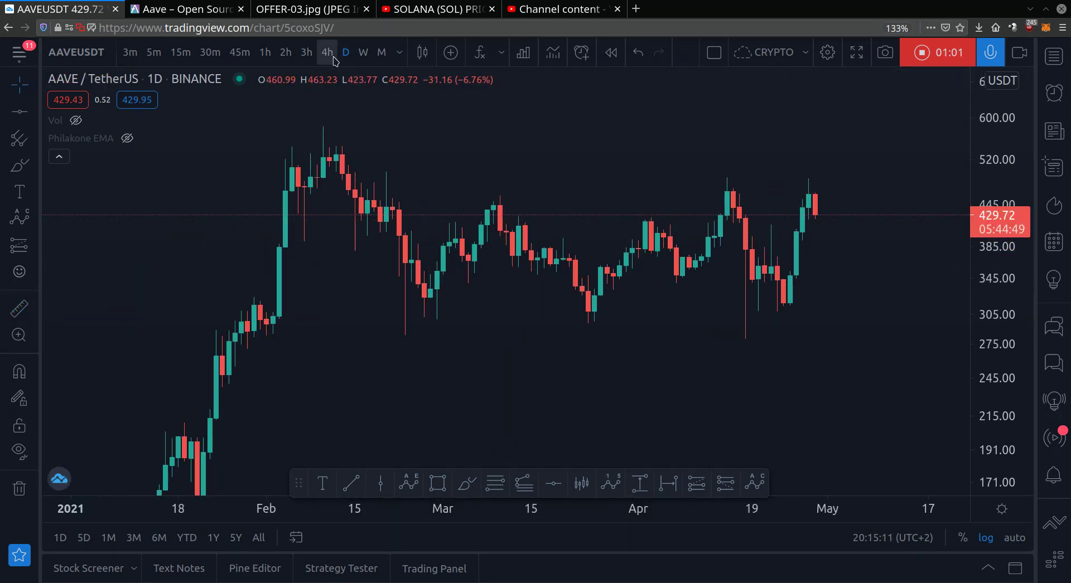
{"action": "left_click", "coordinate": [327, 52]}
{"action": "scroll", "coordinate": [690, 248], "scroll_direction": "down", "scroll_amount": 3}
{"action": "scroll", "coordinate": [690, 248], "scroll_direction": "down", "scroll_amount": 5}
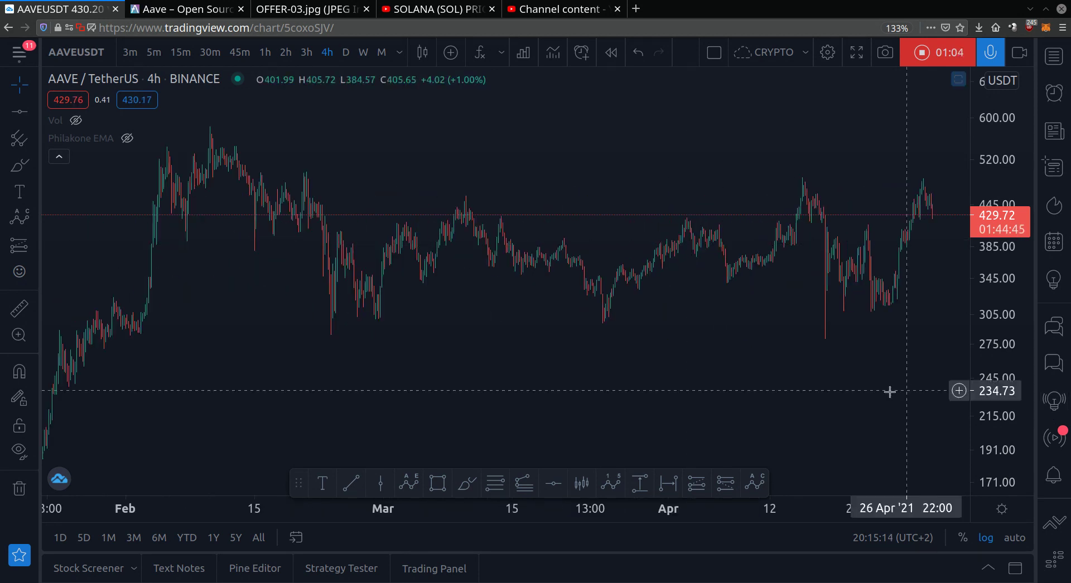
{"action": "left_click_drag", "start_coordinate": [1007, 390], "coordinate": [1004, 376]}
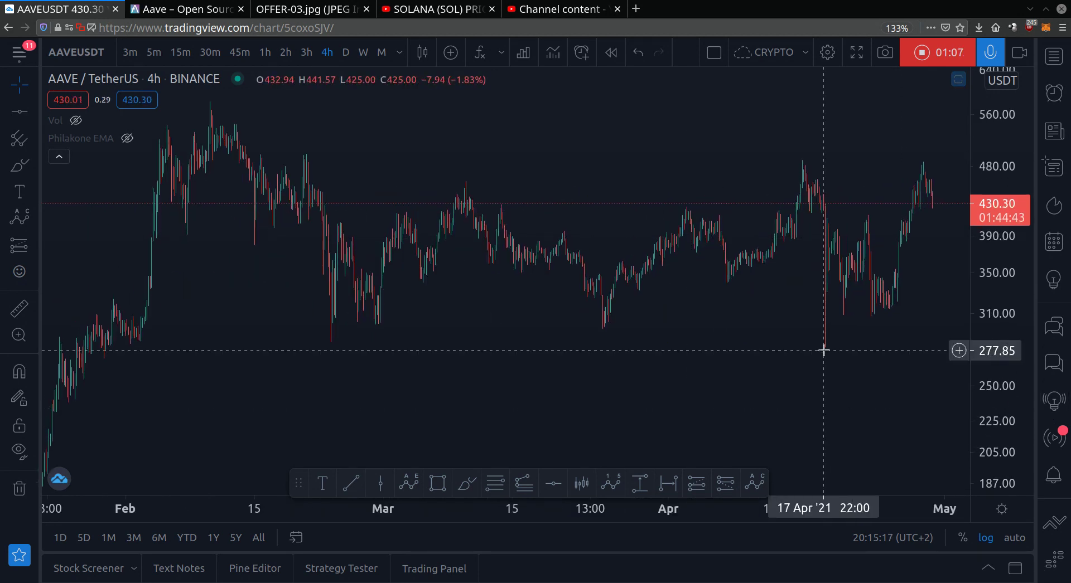
{"action": "scroll", "coordinate": [822, 351], "scroll_direction": "up", "scroll_amount": 1}
{"action": "scroll", "coordinate": [488, 174], "scroll_direction": "down", "scroll_amount": 1}
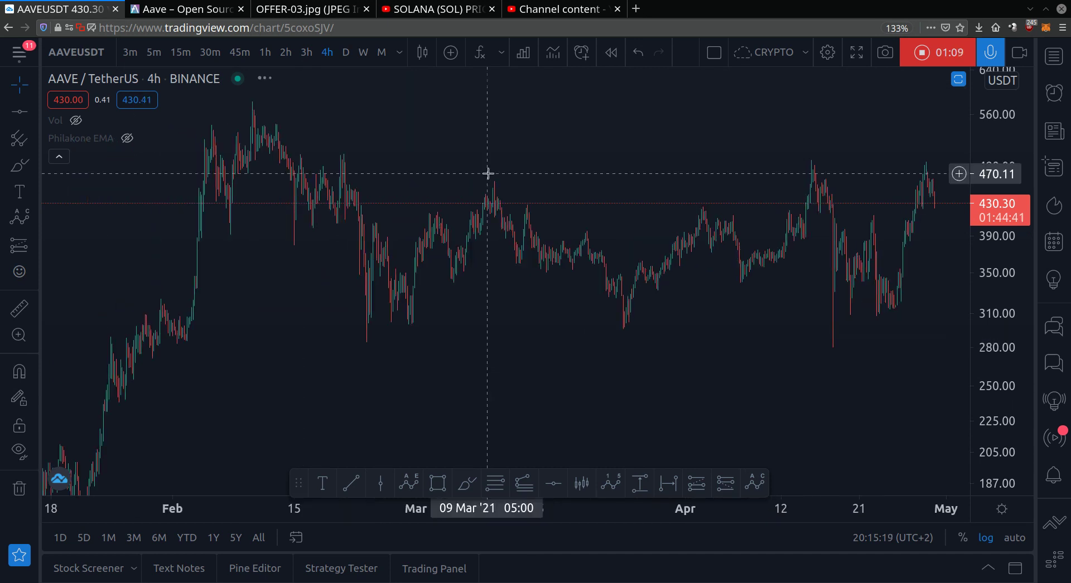
Return the chart to the daily timeframe and frame the candles from late January to May
{"action": "left_click", "coordinate": [345, 52]}
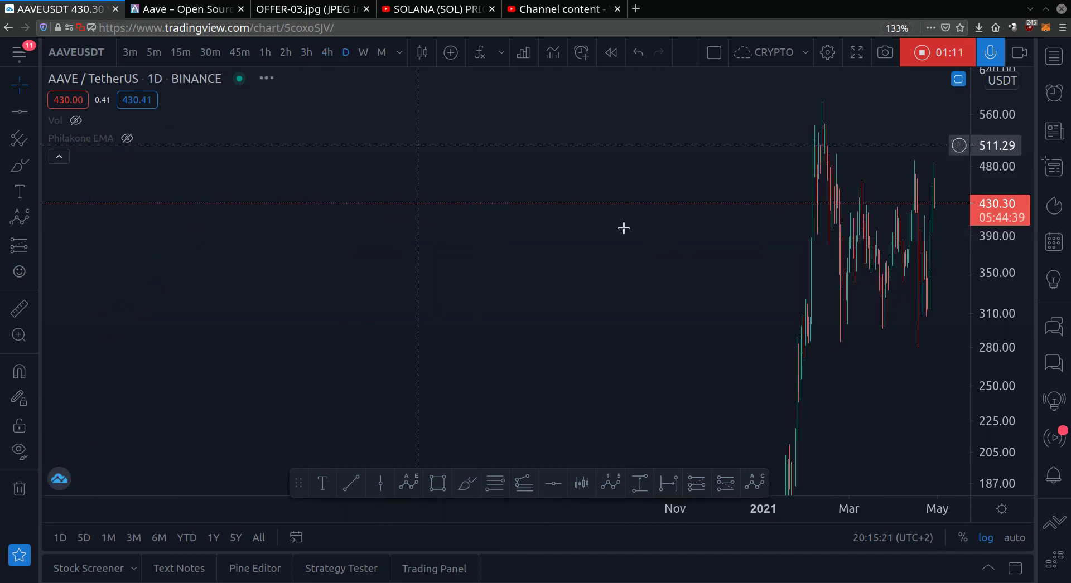
{"action": "scroll", "coordinate": [681, 254], "scroll_direction": "up", "scroll_amount": 5}
{"action": "scroll", "coordinate": [682, 254], "scroll_direction": "up", "scroll_amount": 3}
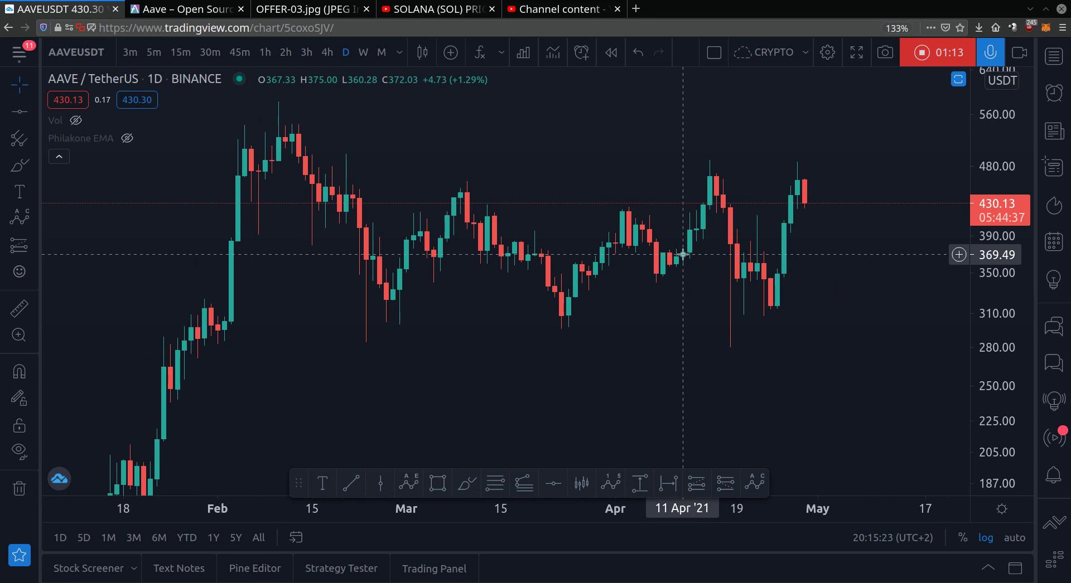
{"action": "left_click_drag", "start_coordinate": [584, 146], "coordinate": [577, 171]}
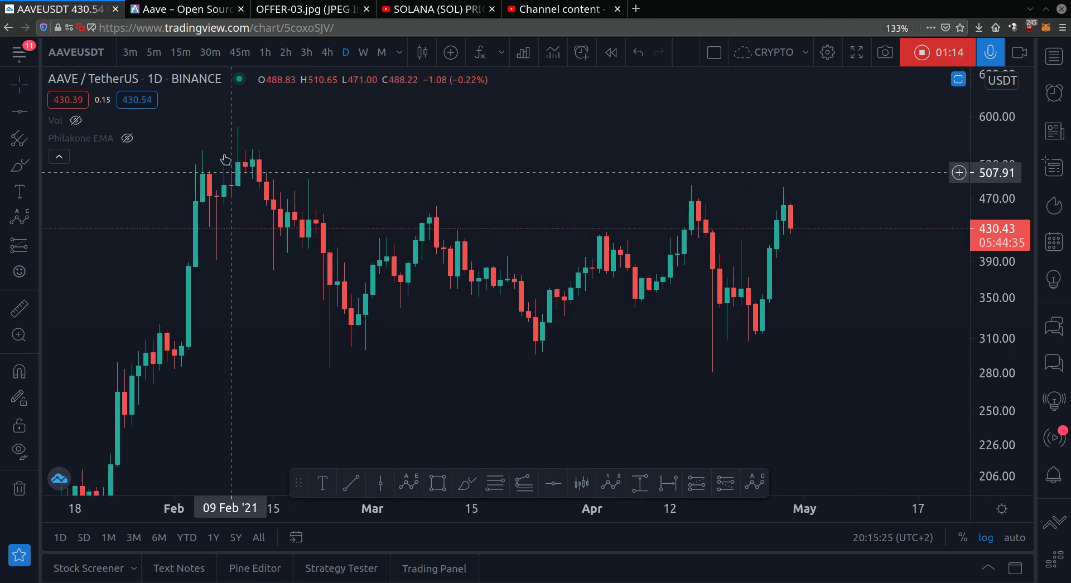
Draw a rectangle along the support lows near 310, from 27 January to mid-May
{"action": "left_click", "coordinate": [438, 483]}
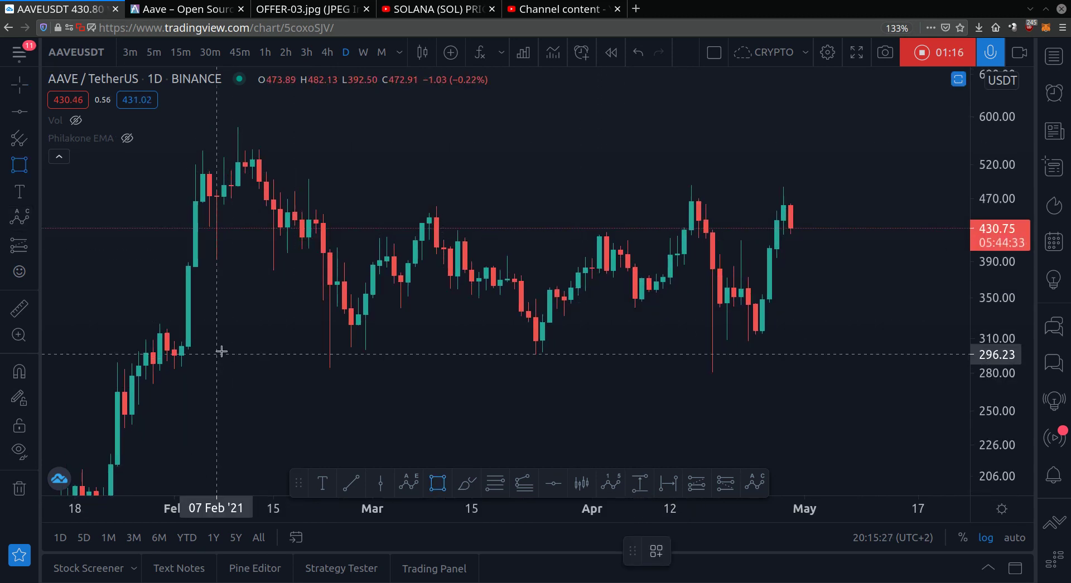
{"action": "left_click", "coordinate": [141, 347]}
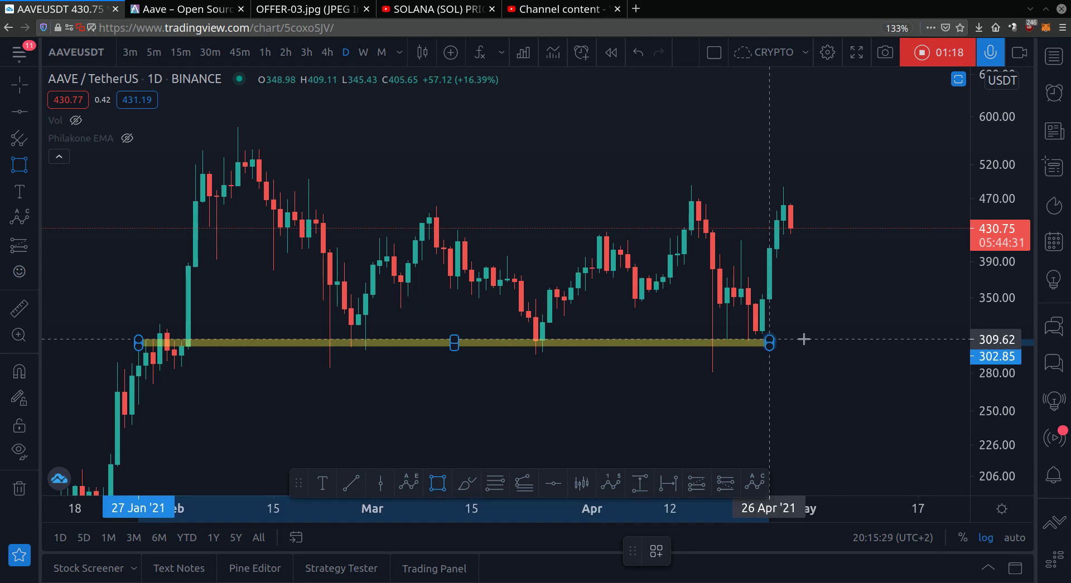
{"action": "left_click", "coordinate": [882, 332]}
{"action": "left_click", "coordinate": [854, 364]}
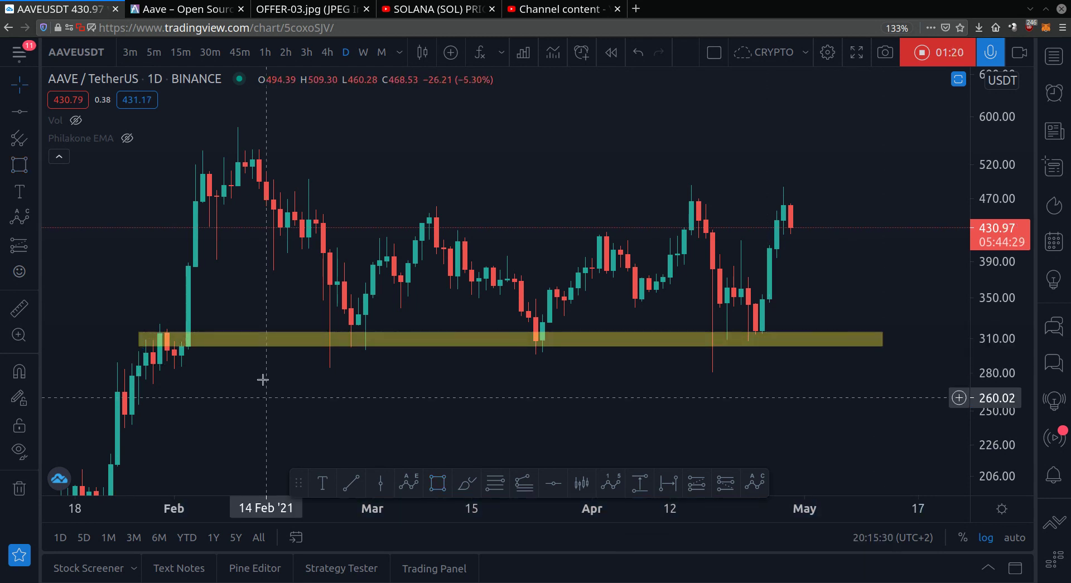
Add a horizontal line through the middle of the support rectangle at about 308.93
{"action": "left_click", "coordinate": [553, 483]}
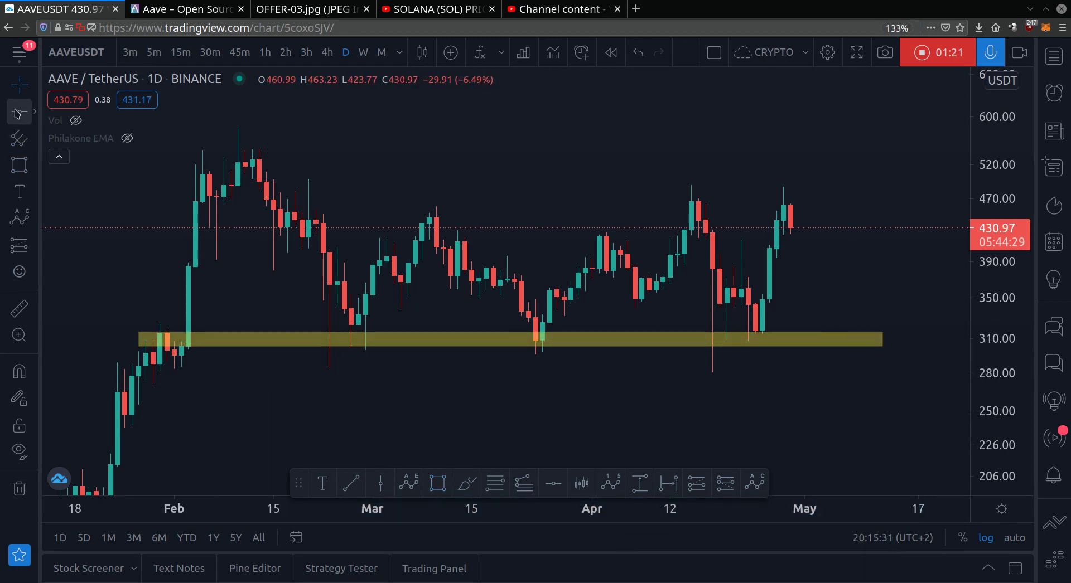
{"action": "left_click", "coordinate": [505, 340]}
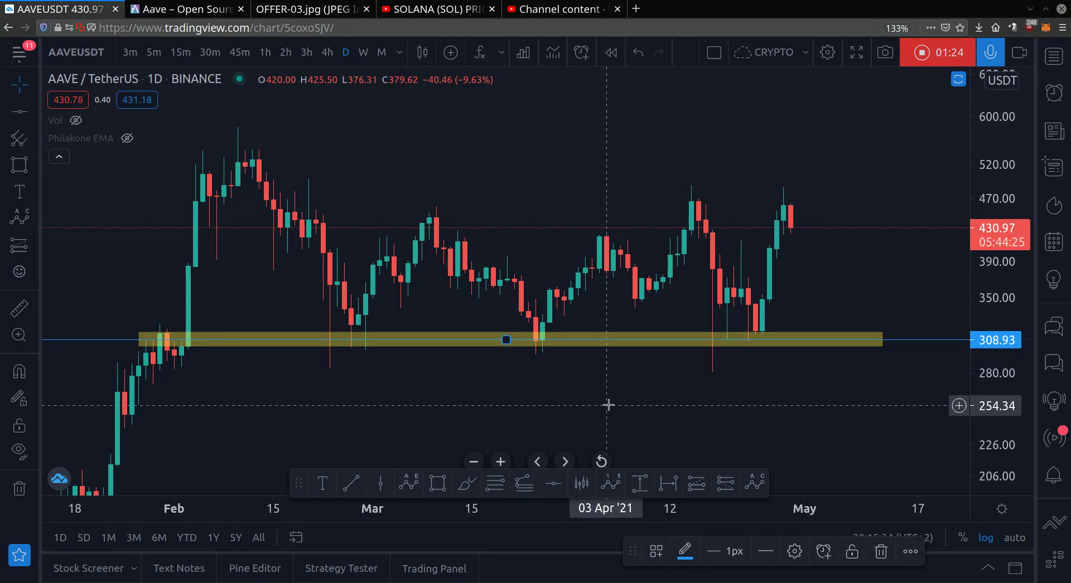
{"action": "scroll", "coordinate": [408, 385], "scroll_direction": "down", "scroll_amount": 2}
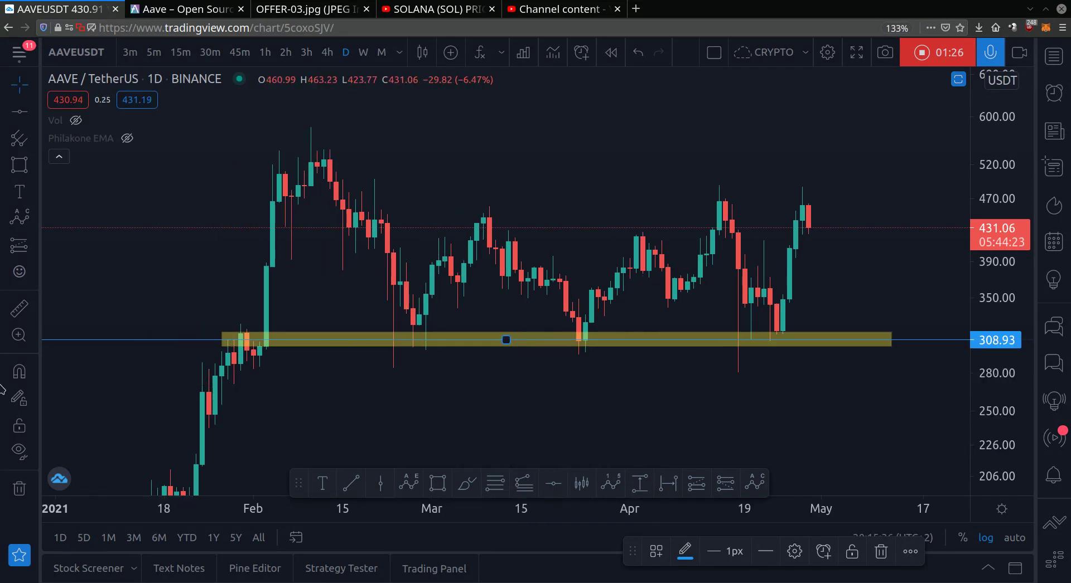
Measure the price rise from the support zone at 306.89 on 26 February to the 9 March high at 443.86
{"action": "left_click", "coordinate": [14, 316]}
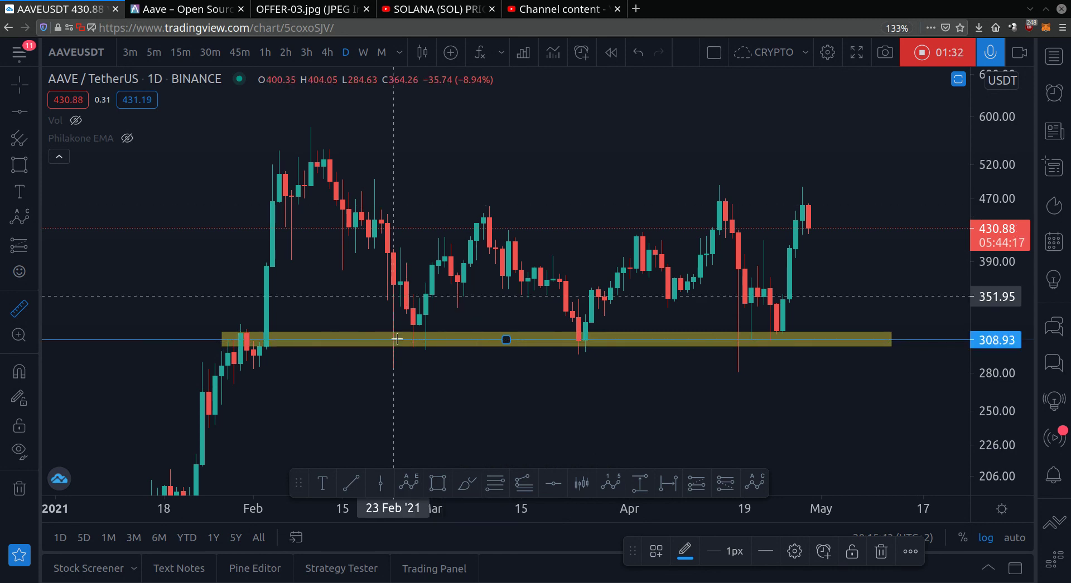
{"action": "left_click", "coordinate": [415, 341]}
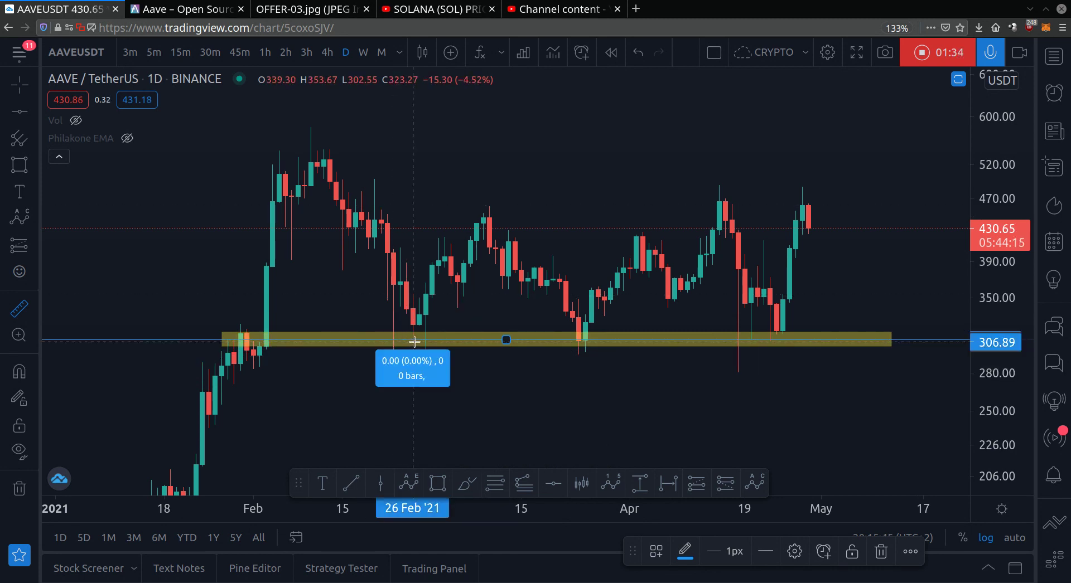
{"action": "left_click", "coordinate": [485, 217]}
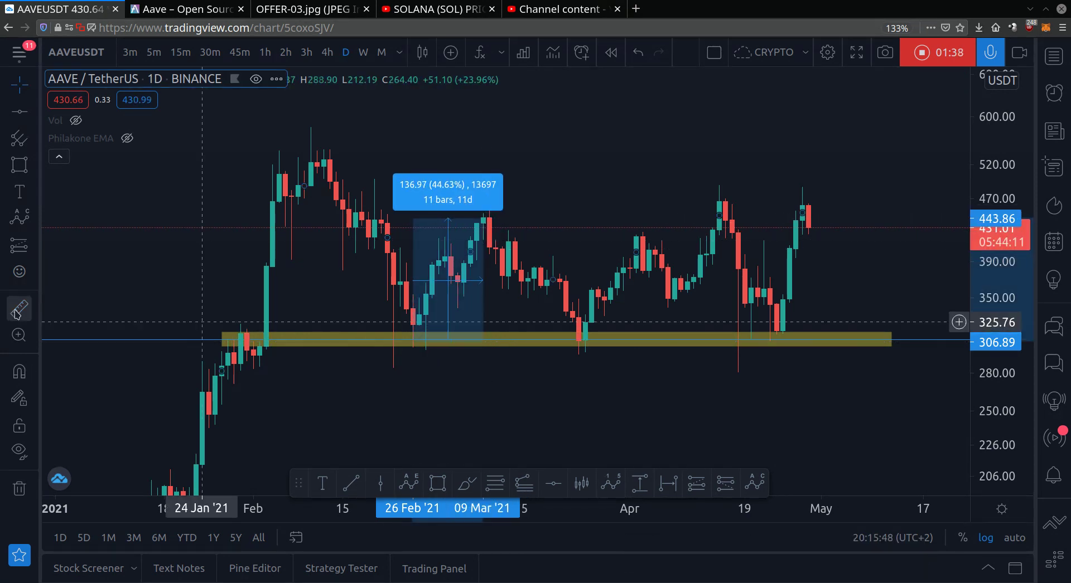
Measure the price rise from the support zone at 306.22 on 25 March to the early-April high
{"action": "left_click", "coordinate": [585, 342]}
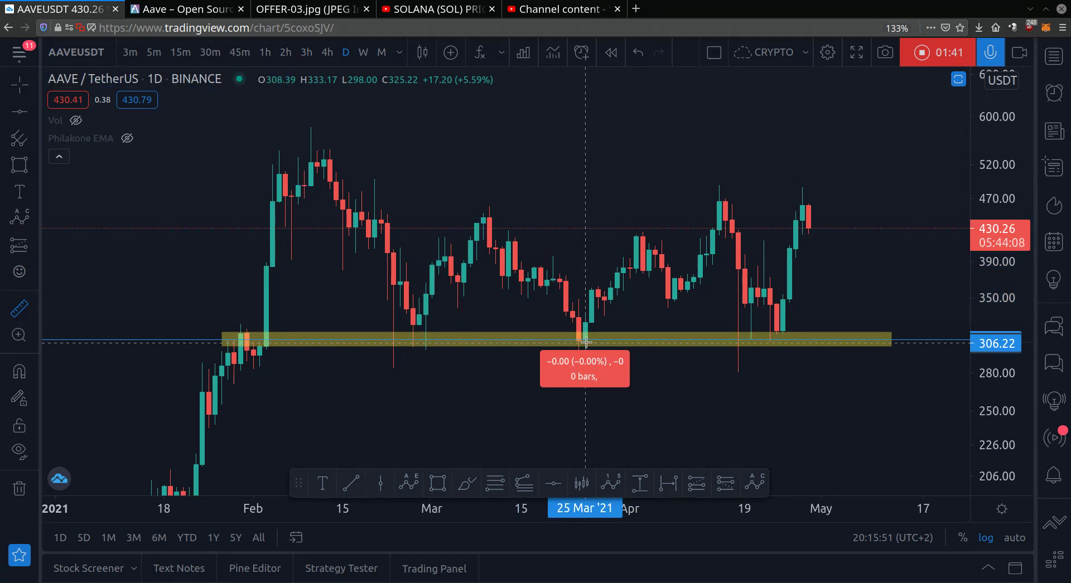
{"action": "left_click", "coordinate": [657, 234]}
{"action": "left_click", "coordinate": [655, 232]}
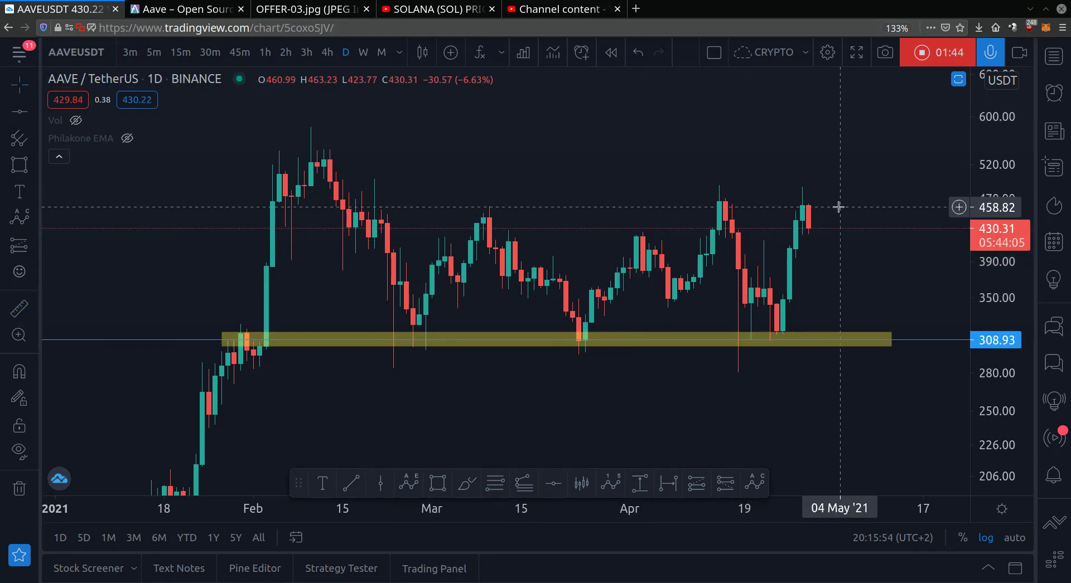
Draw a thin rectangle along the resistance highs from 6 February to mid-May and add a horizontal line through it at about 460.86
{"action": "scroll", "coordinate": [173, 285], "scroll_direction": "down", "scroll_amount": 1}
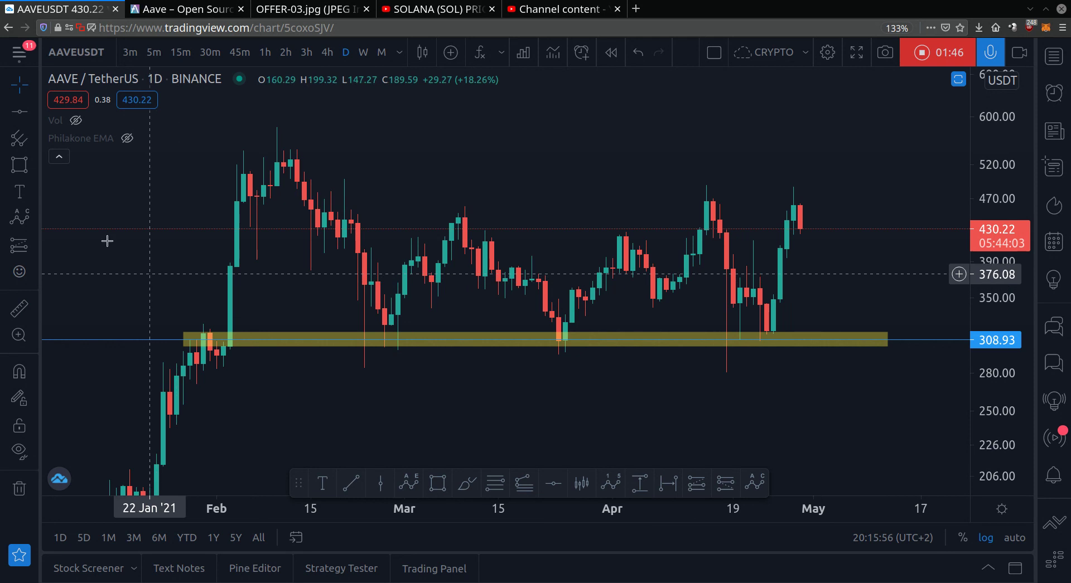
{"action": "left_click", "coordinate": [19, 166]}
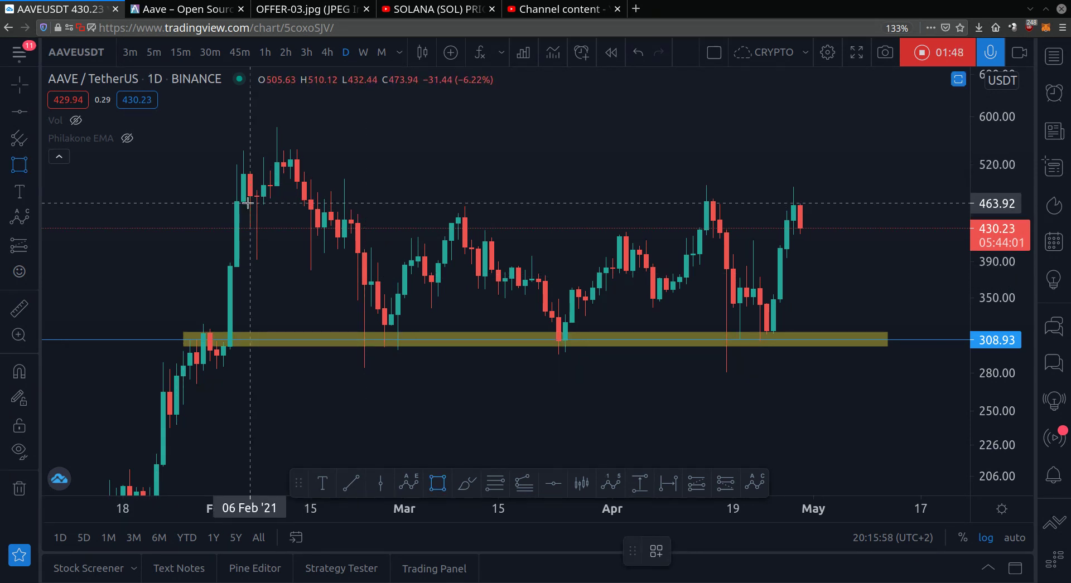
{"action": "mouse_move", "coordinate": [247, 203]}
{"action": "left_mouse_down"}
{"action": "mouse_move", "coordinate": [831, 184]}
{"action": "mouse_move", "coordinate": [901, 192]}
{"action": "mouse_move", "coordinate": [914, 211]}
{"action": "left_mouse_up"}
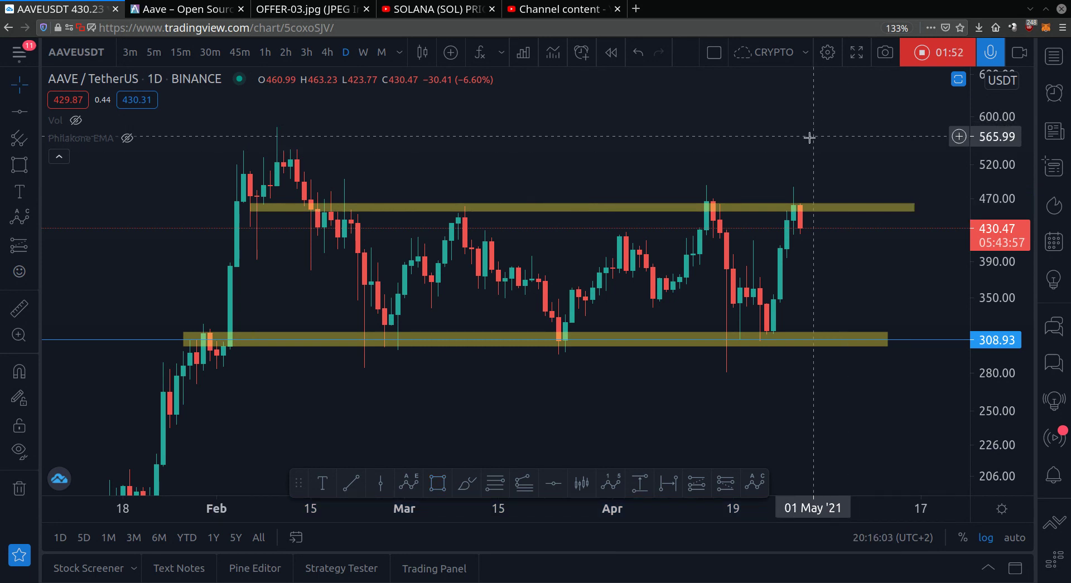
{"action": "key", "text": "alt+h"}
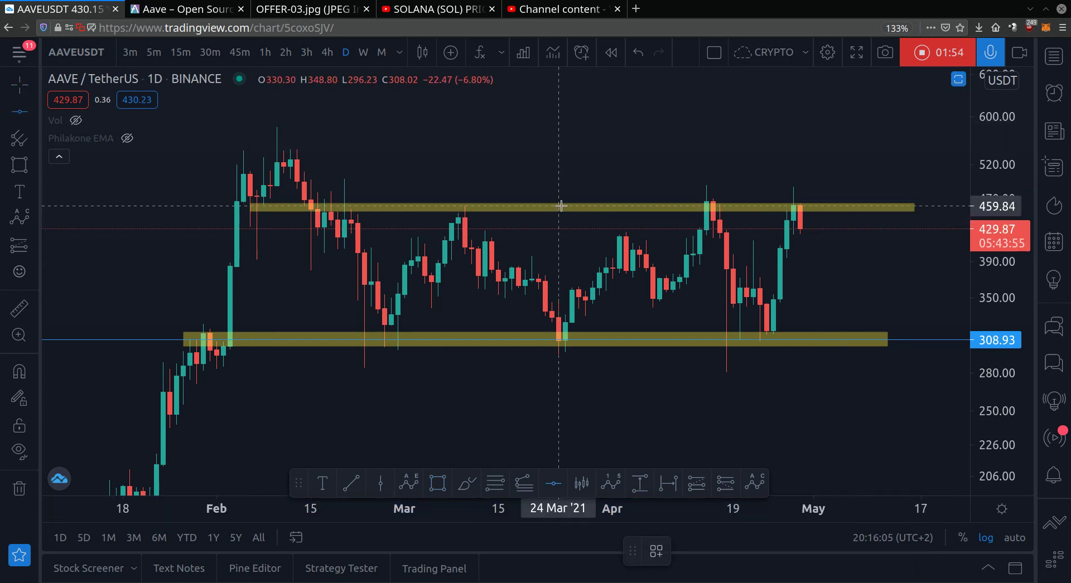
{"action": "left_click", "coordinate": [506, 206]}
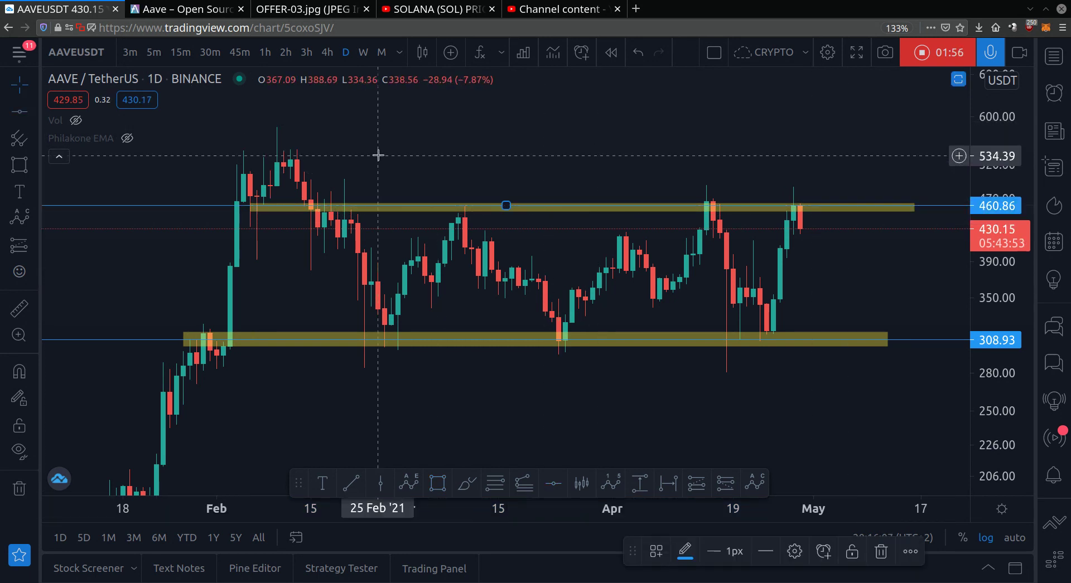
Measure the drops from resistance to support: 456.80 on 18 February to 306.89, and 455.79 on 10 March to 306.22
{"action": "scroll", "coordinate": [378, 155], "scroll_direction": "up", "scroll_amount": 1}
{"action": "left_click", "coordinate": [21, 314]}
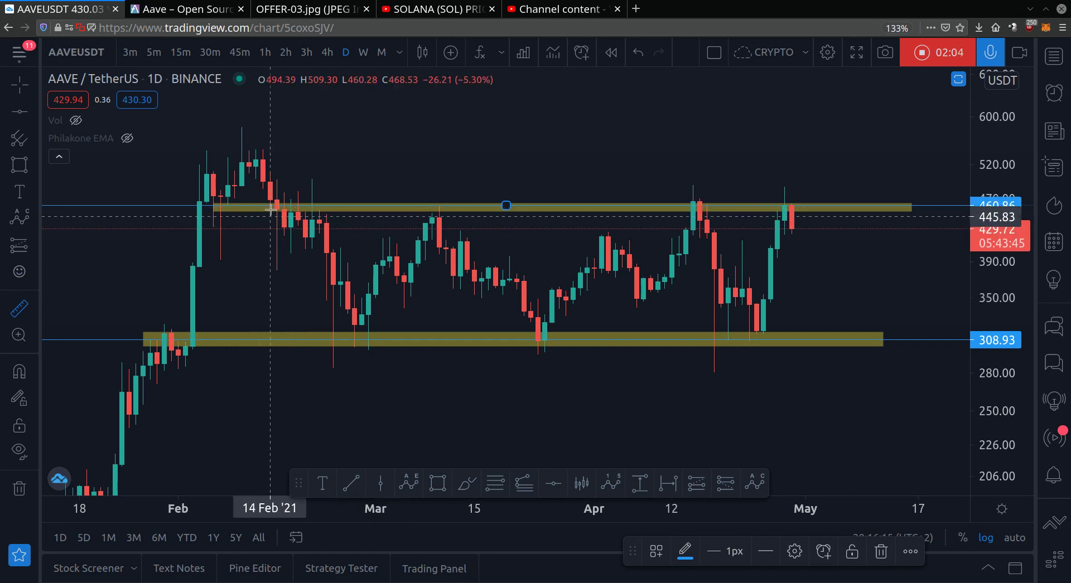
{"action": "left_click", "coordinate": [293, 208]}
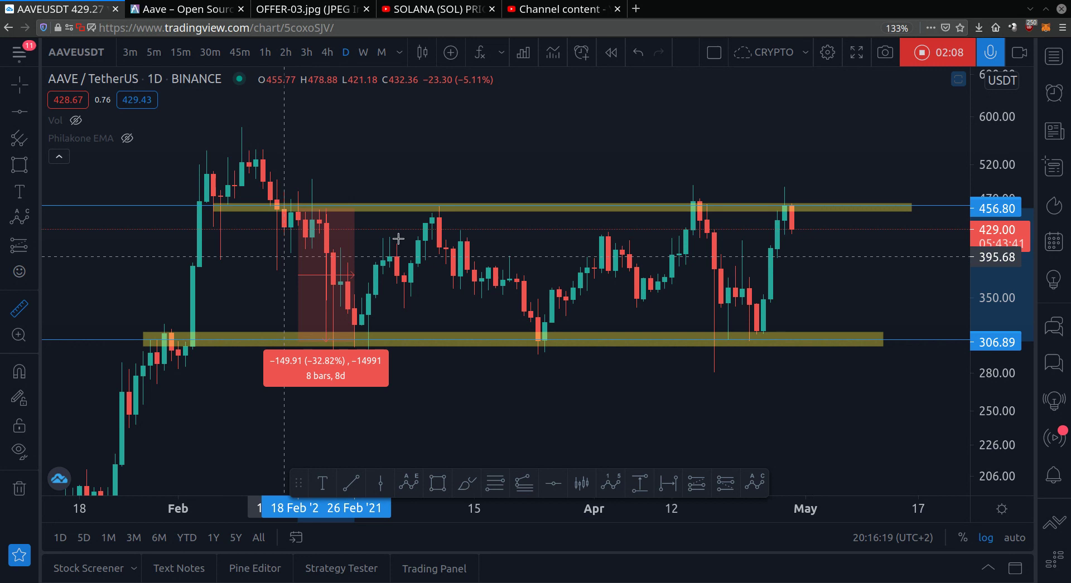
{"action": "left_click", "coordinate": [441, 209]}
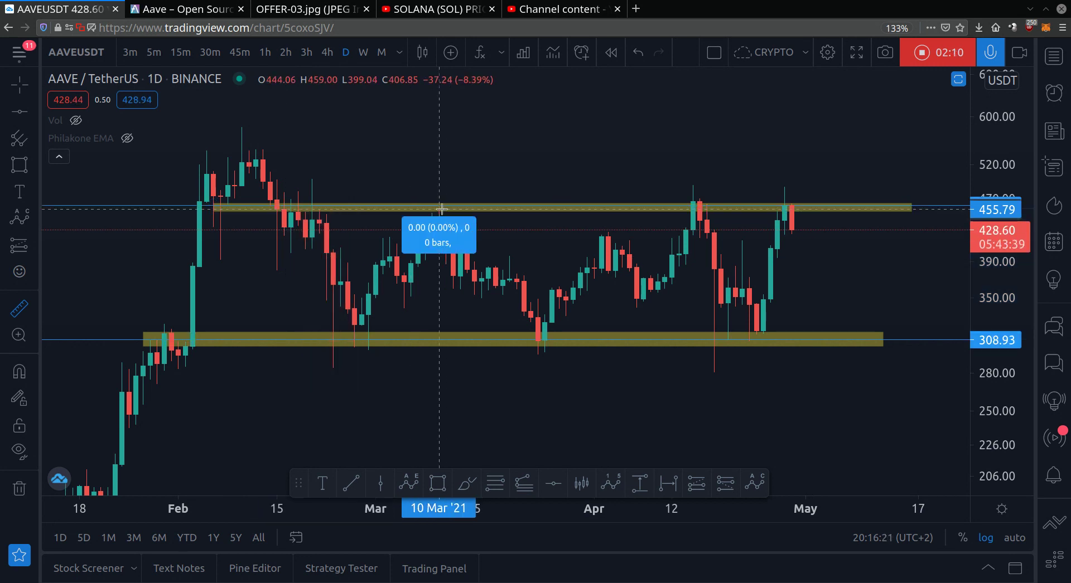
{"action": "left_click", "coordinate": [550, 341]}
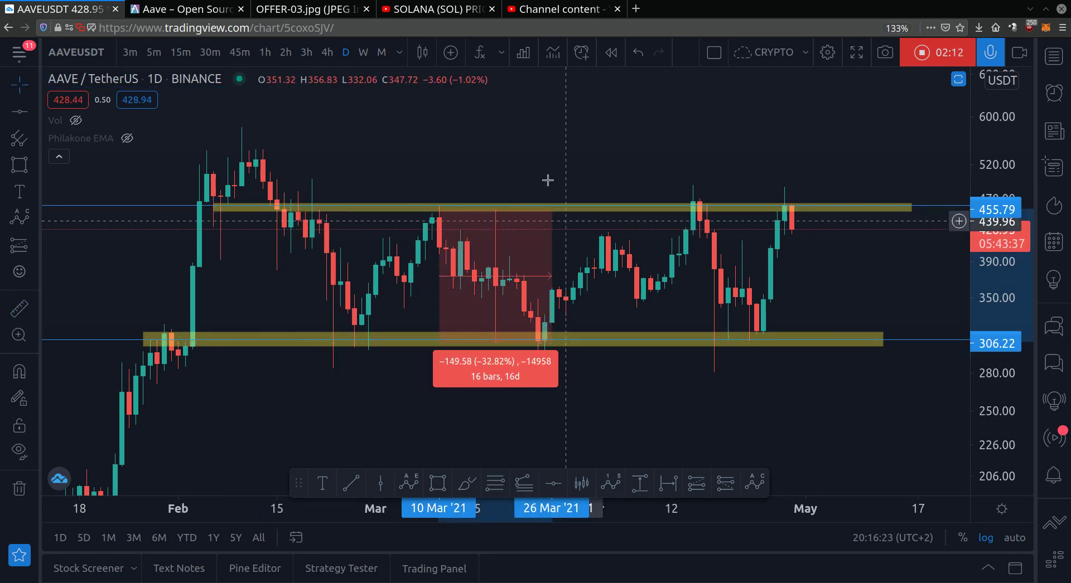
{"action": "left_click", "coordinate": [547, 179]}
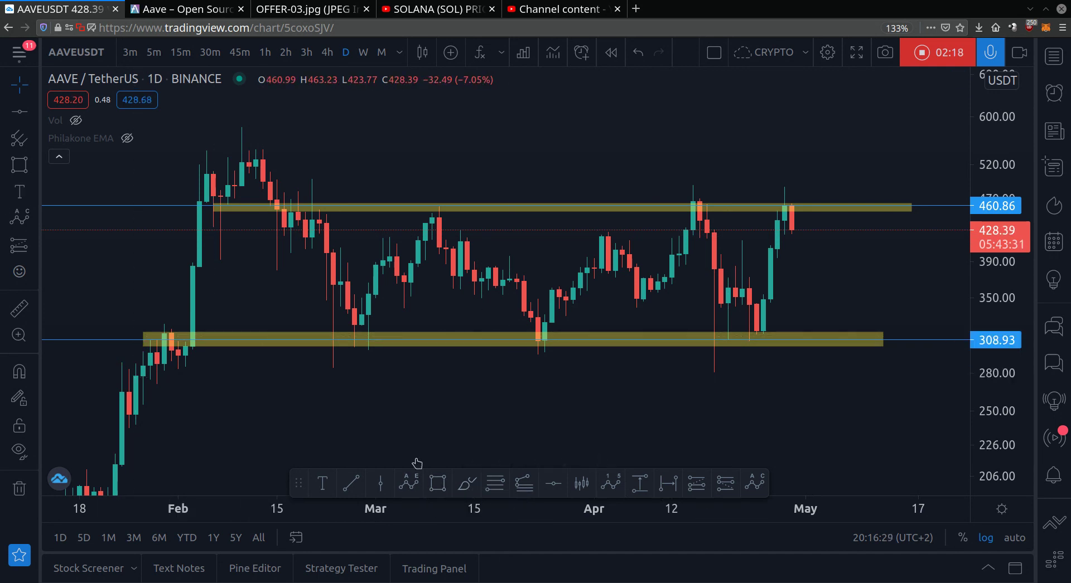
Sketch the past price swings between the two zones with one Brush zigzag from mid-February to late April, and delete it
{"action": "left_click", "coordinate": [467, 483]}
{"action": "mouse_move", "coordinate": [286, 216]}
{"action": "left_mouse_down"}
{"action": "mouse_move", "coordinate": [360, 335]}
{"action": "mouse_move", "coordinate": [466, 208]}
{"action": "mouse_move", "coordinate": [548, 334]}
{"action": "mouse_move", "coordinate": [691, 214]}
{"action": "mouse_move", "coordinate": [749, 339]}
{"action": "left_mouse_up"}
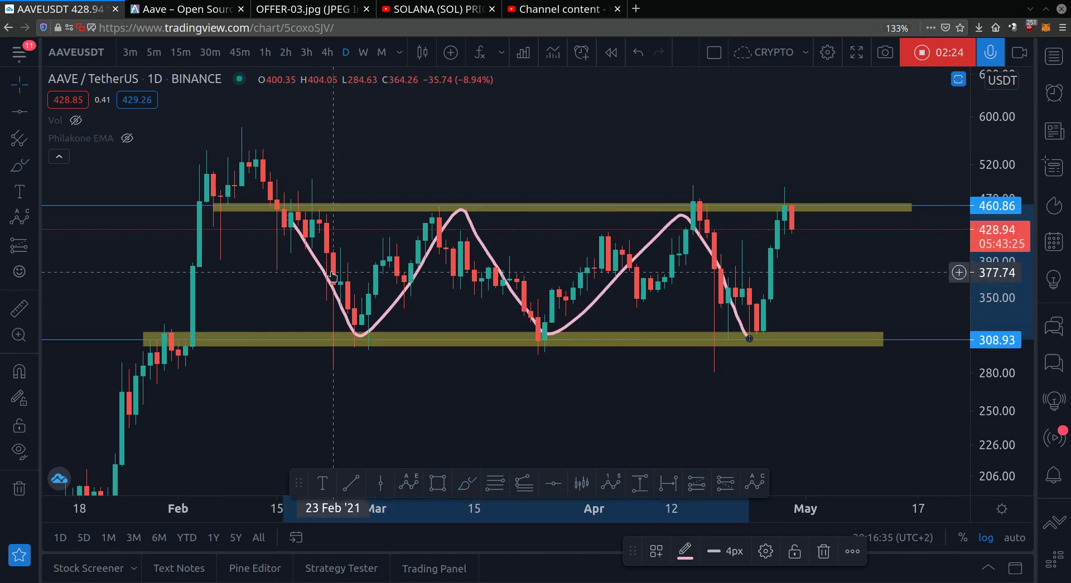
{"action": "key", "text": "Delete"}
Extend the support rectangle's end to about 8 June 2021
{"action": "scroll", "coordinate": [486, 253], "scroll_direction": "up", "scroll_amount": 2}
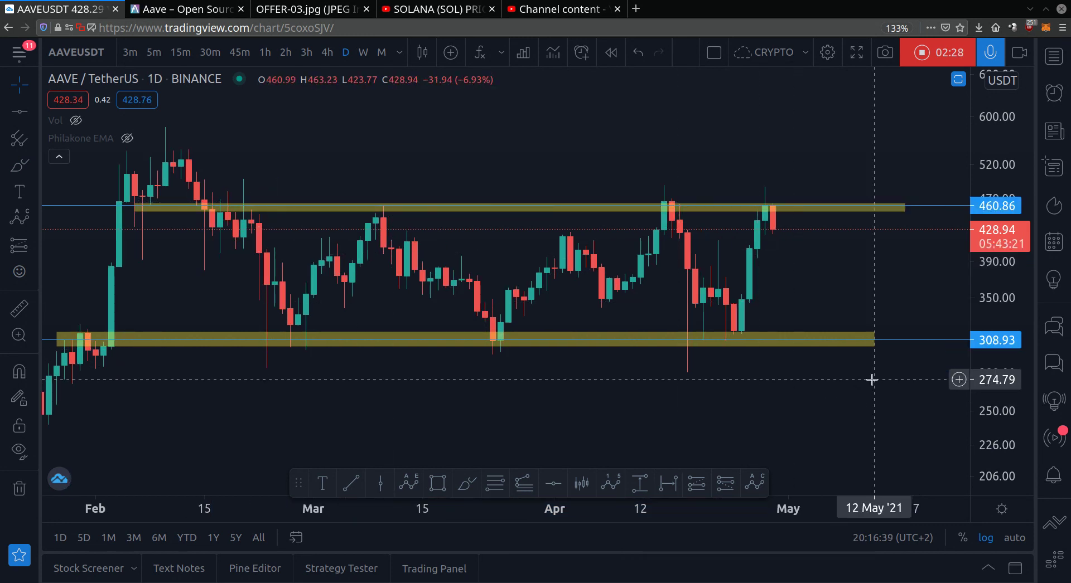
{"action": "left_click_drag", "start_coordinate": [778, 387], "coordinate": [600, 373]}
{"action": "scroll", "coordinate": [600, 373], "scroll_direction": "up", "scroll_amount": 3}
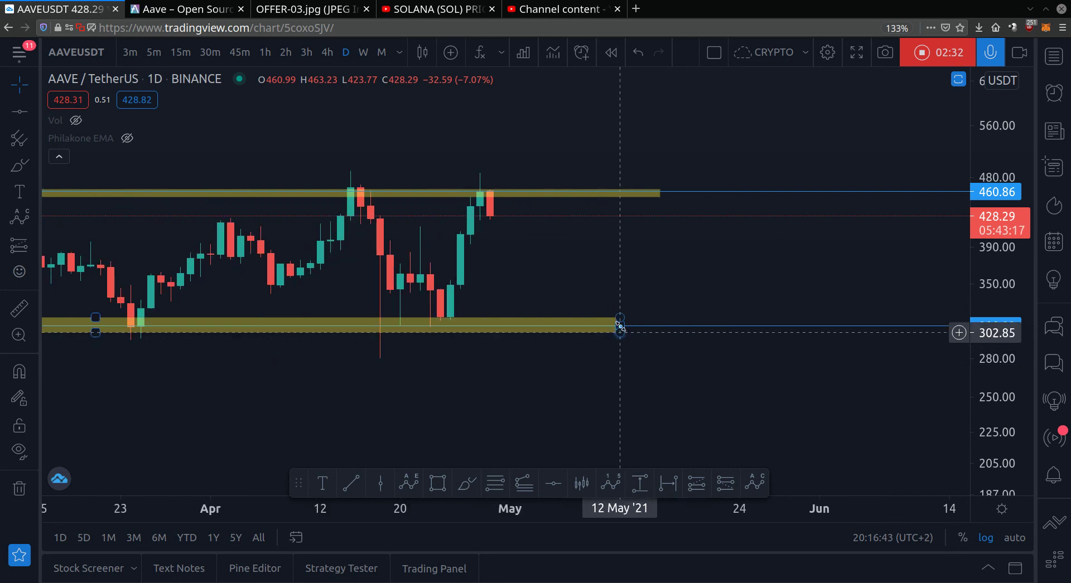
{"action": "left_click_drag", "start_coordinate": [620, 324], "coordinate": [889, 325]}
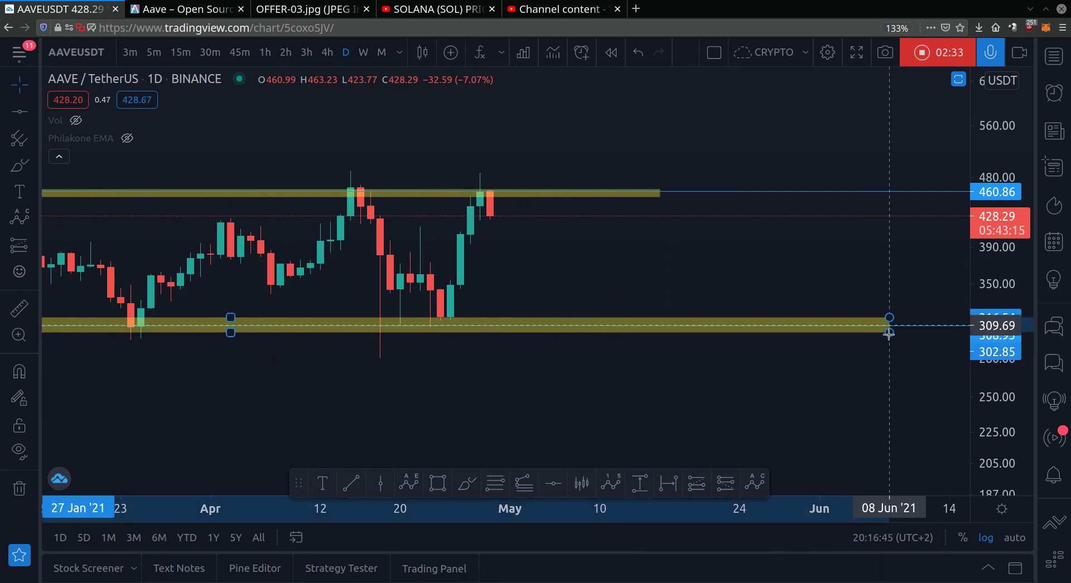
{"action": "left_click", "coordinate": [648, 197]}
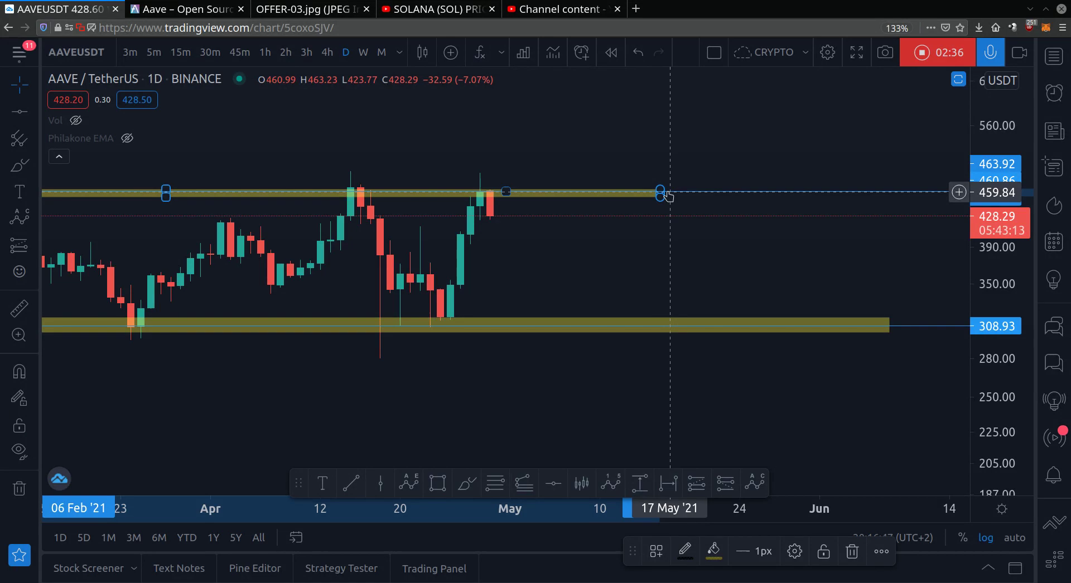
Place a long position in the support zone with its entry at 306.22 on 3 May and stretch it to mid-June
{"action": "scroll", "coordinate": [650, 276], "scroll_direction": "down", "scroll_amount": 5}
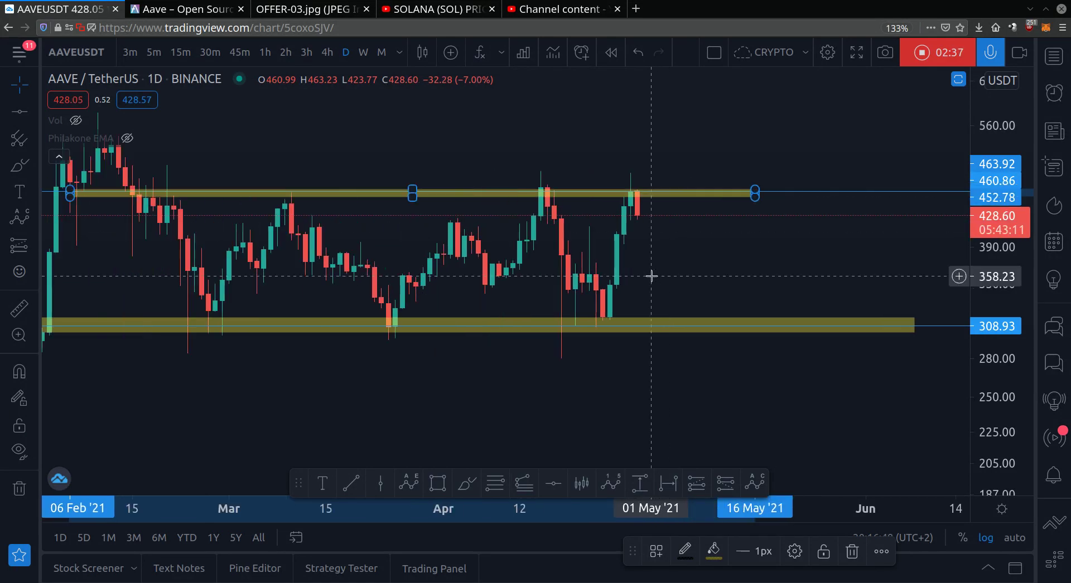
{"action": "left_click", "coordinate": [678, 148]}
{"action": "left_click_drag", "start_coordinate": [679, 148], "coordinate": [634, 196]}
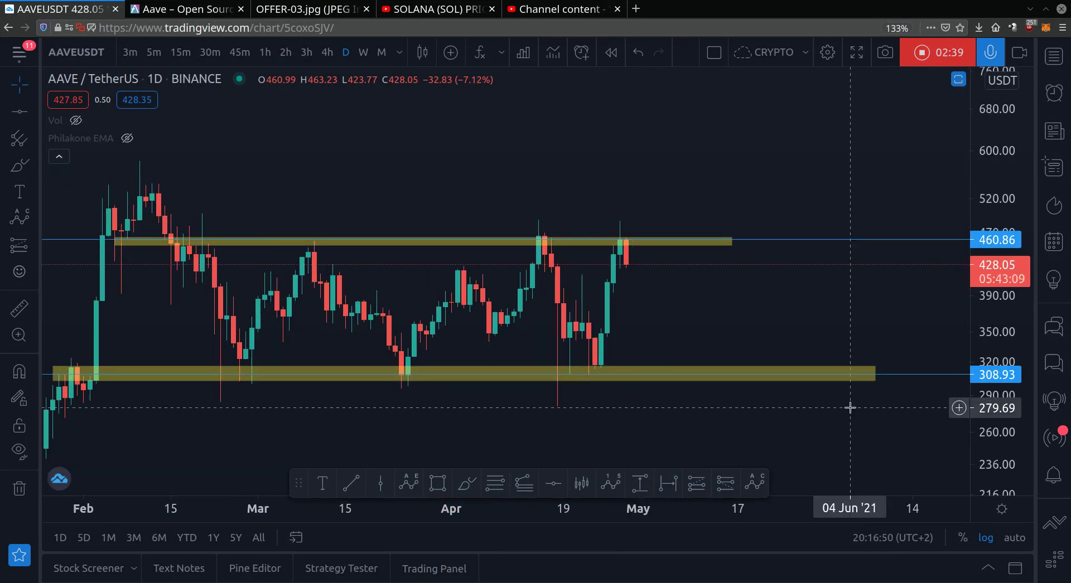
{"action": "scroll", "coordinate": [848, 408], "scroll_direction": "up", "scroll_amount": 1}
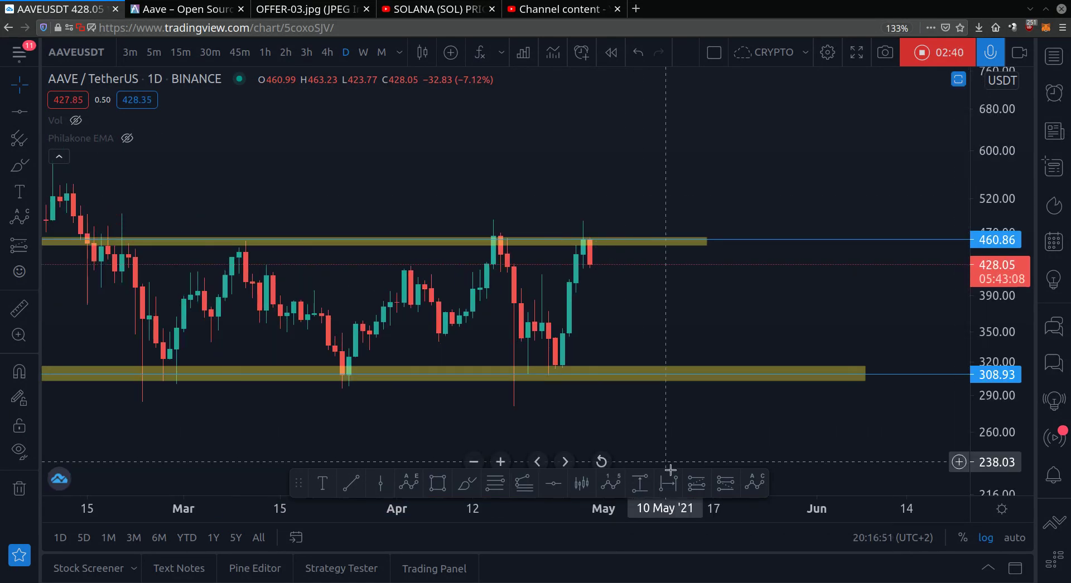
{"action": "left_click", "coordinate": [618, 377]}
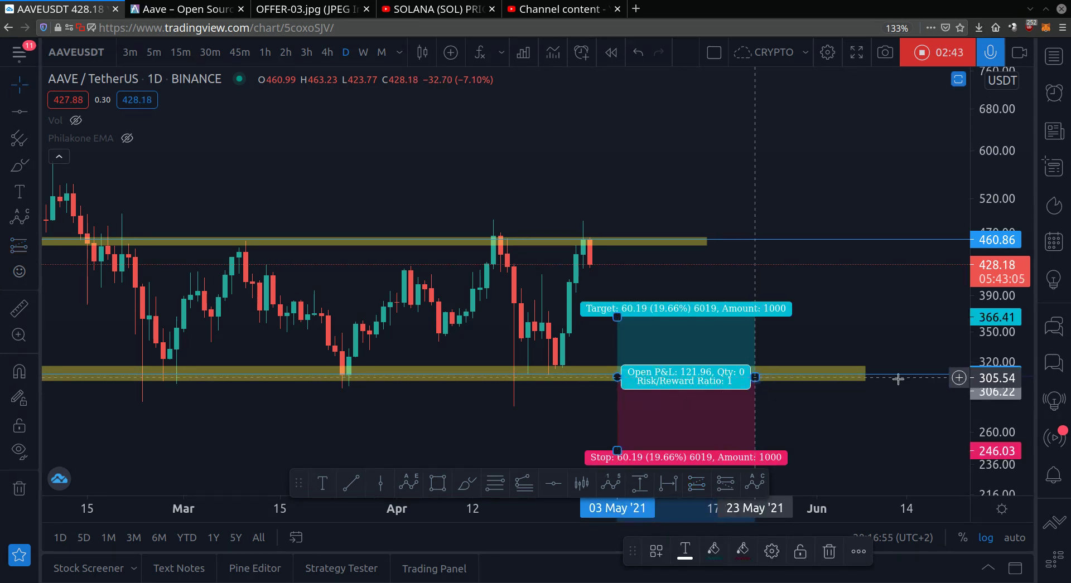
{"action": "left_click_drag", "start_coordinate": [755, 378], "coordinate": [921, 378]}
Set the long position's target to 462.31 at the resistance zone and its stop to 283.71 below support
{"action": "left_click_drag", "start_coordinate": [1019, 295], "coordinate": [1016, 319]}
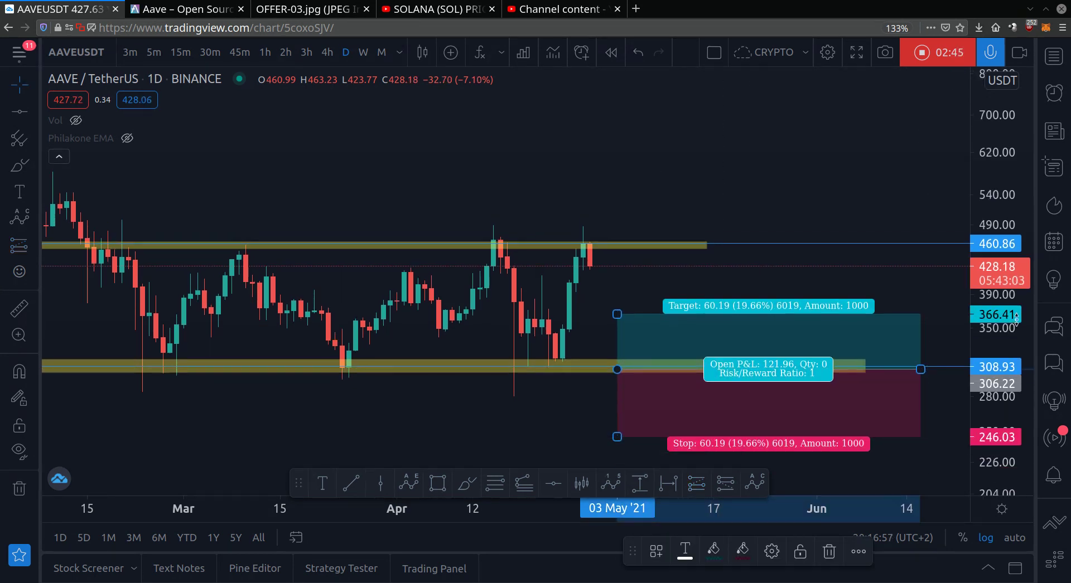
{"action": "left_click_drag", "start_coordinate": [617, 314], "coordinate": [616, 243]}
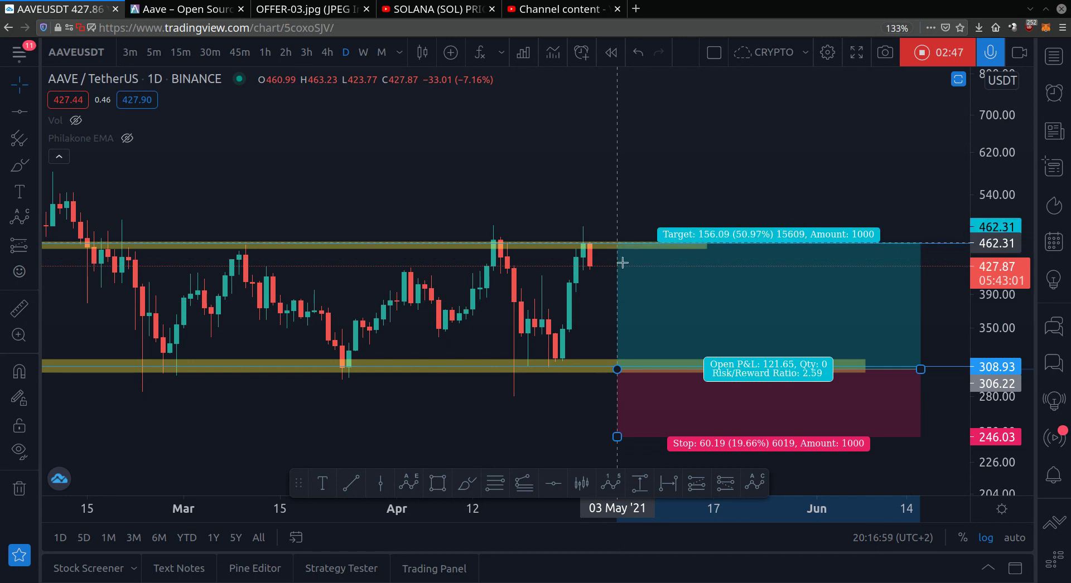
{"action": "left_click_drag", "start_coordinate": [617, 436], "coordinate": [612, 390]}
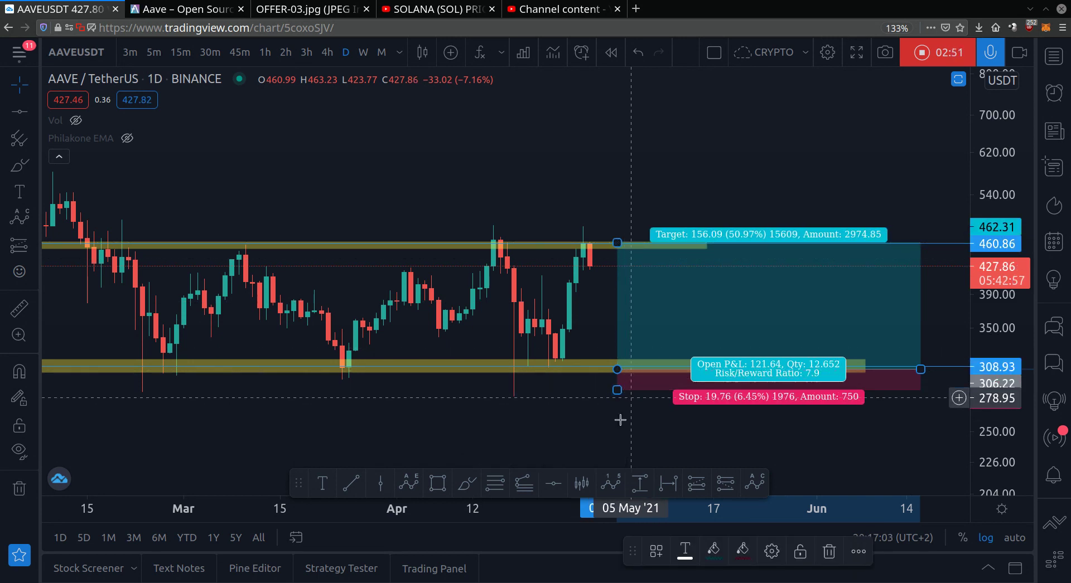
{"action": "left_click_drag", "start_coordinate": [617, 390], "coordinate": [620, 394]}
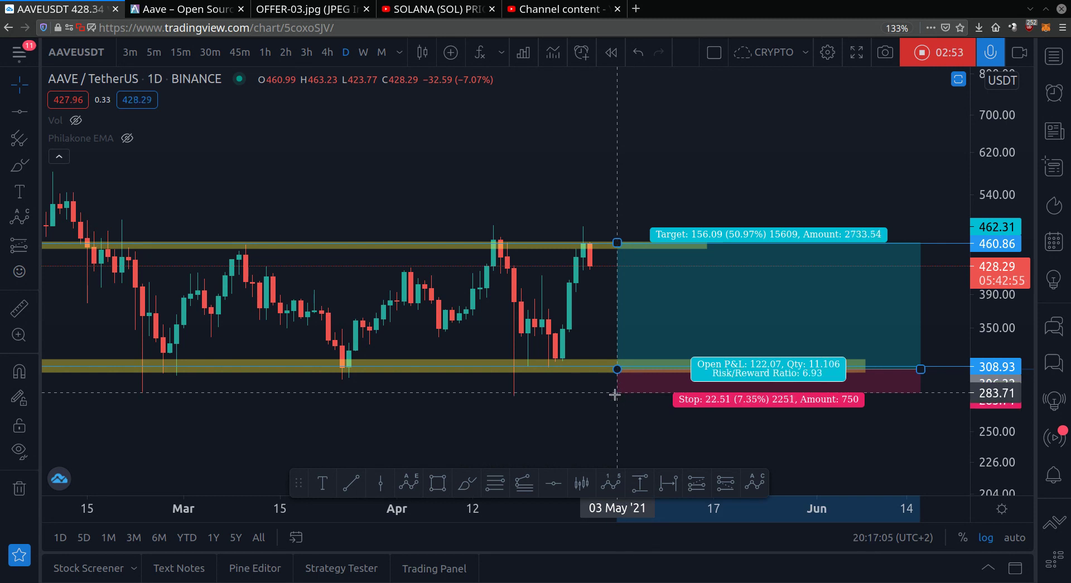
{"action": "left_click", "coordinate": [591, 402]}
Brush a projected price path from the latest candle down to support around 10 May and back up to resistance around 19 May
{"action": "scroll", "coordinate": [591, 402], "scroll_direction": "up", "scroll_amount": 3}
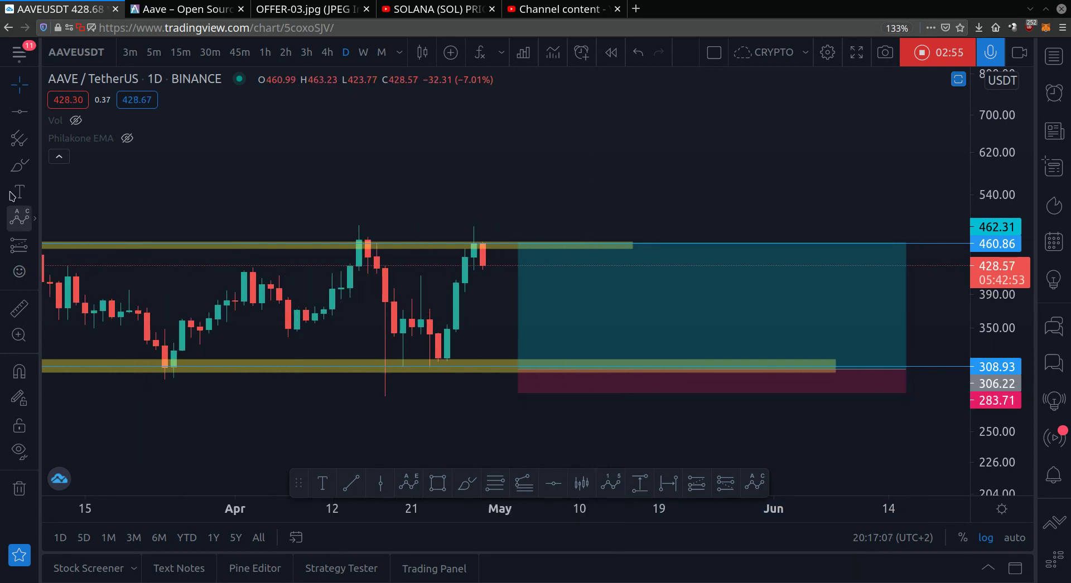
{"action": "left_click", "coordinate": [19, 166]}
{"action": "mouse_move", "coordinate": [482, 257]}
{"action": "left_mouse_down"}
{"action": "mouse_move", "coordinate": [494, 303]}
{"action": "mouse_move", "coordinate": [527, 277]}
{"action": "mouse_move", "coordinate": [559, 297]}
{"action": "mouse_move", "coordinate": [580, 364]}
{"action": "left_mouse_up"}
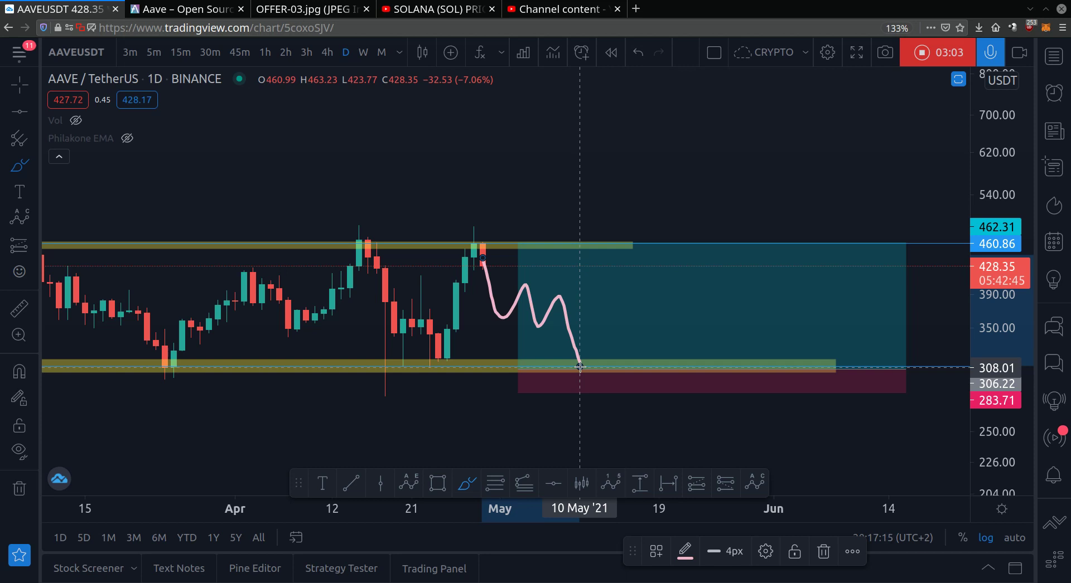
{"action": "mouse_move", "coordinate": [579, 367]}
{"action": "left_mouse_down"}
{"action": "mouse_move", "coordinate": [592, 296]}
{"action": "mouse_move", "coordinate": [614, 299]}
{"action": "mouse_move", "coordinate": [657, 243]}
{"action": "left_mouse_up"}
Brush an alternative price path from the support zone down past the position's stop around mid-May
{"action": "scroll", "coordinate": [234, 265], "scroll_direction": "down", "scroll_amount": 5}
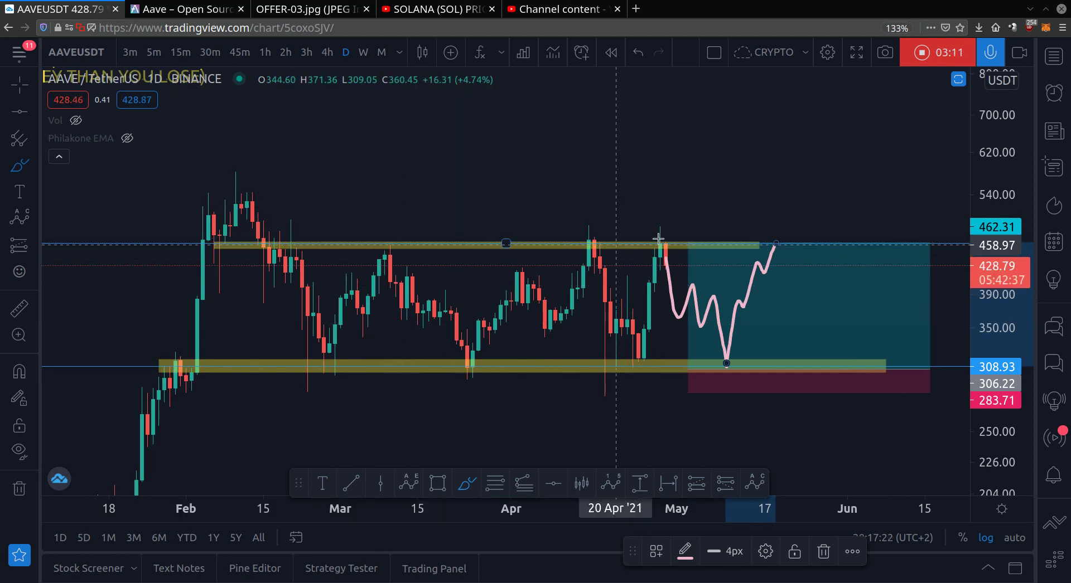
{"action": "scroll", "coordinate": [846, 383], "scroll_direction": "up", "scroll_amount": 2}
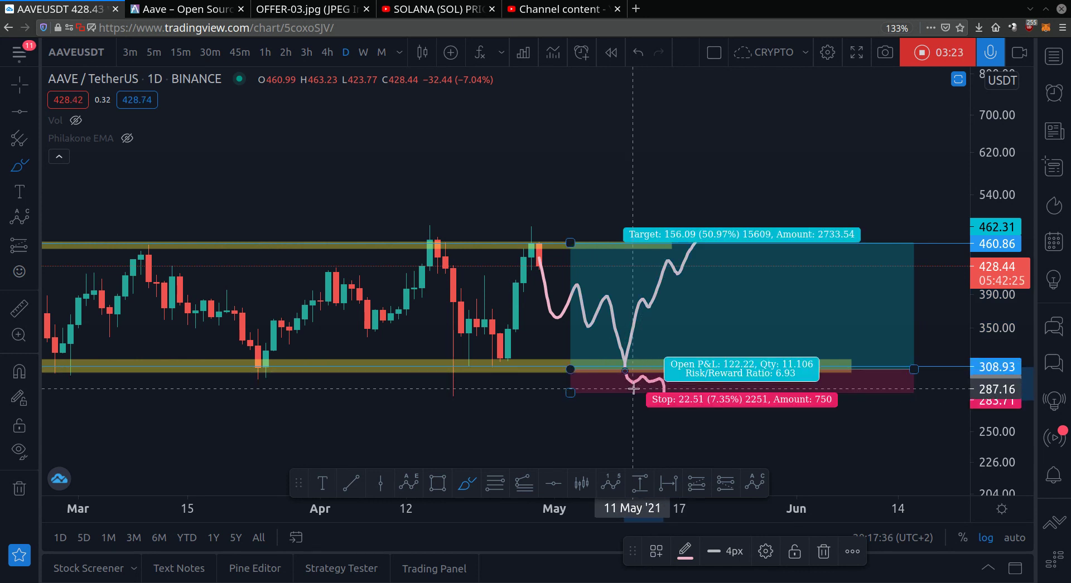
{"action": "scroll", "coordinate": [697, 379], "scroll_direction": "up", "scroll_amount": 2}
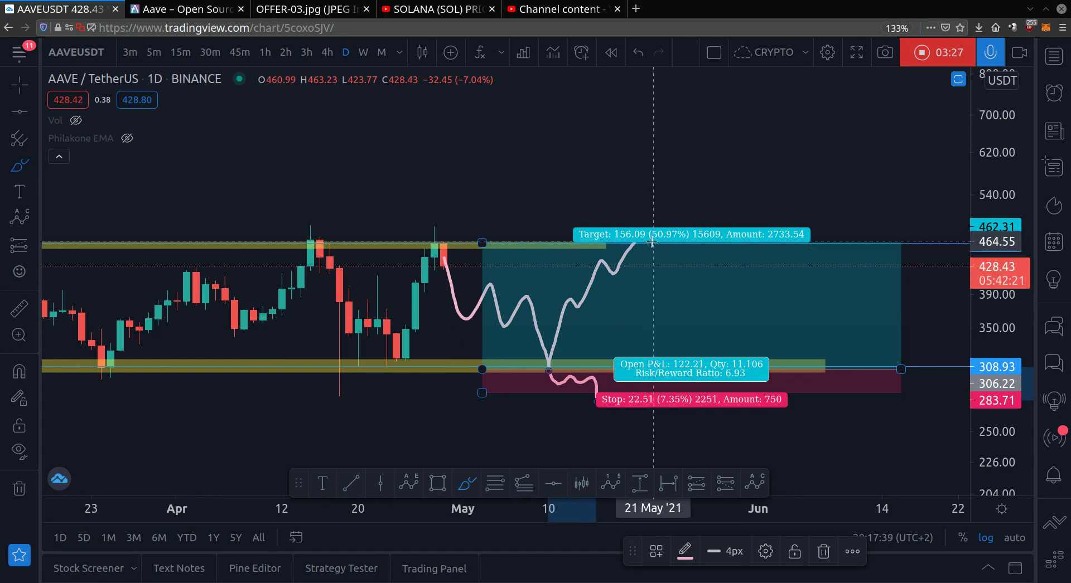
{"action": "scroll", "coordinate": [660, 384], "scroll_direction": "down", "scroll_amount": 1}
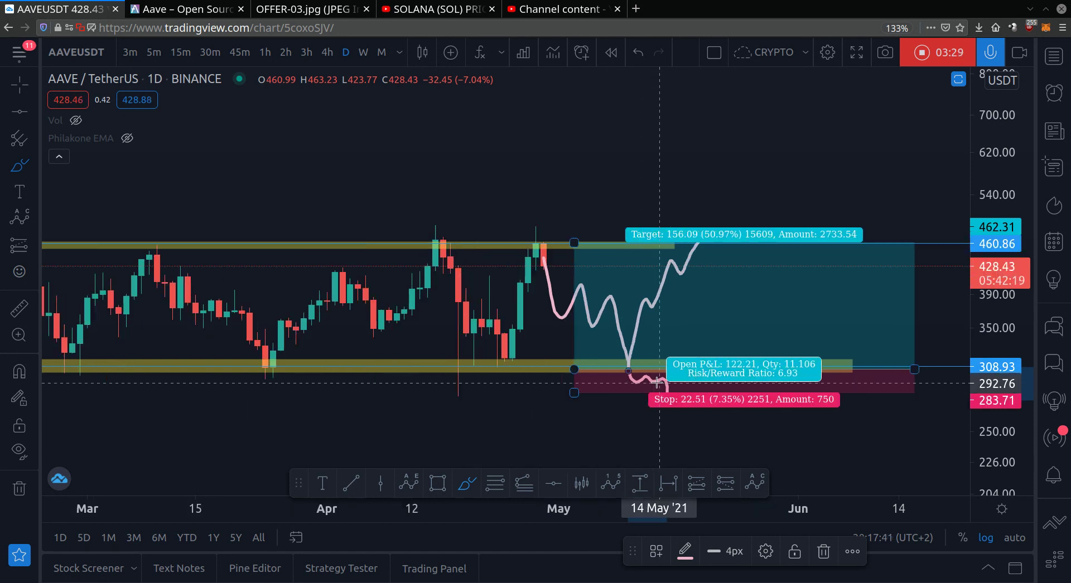
{"action": "scroll", "coordinate": [657, 383], "scroll_direction": "down", "scroll_amount": 4}
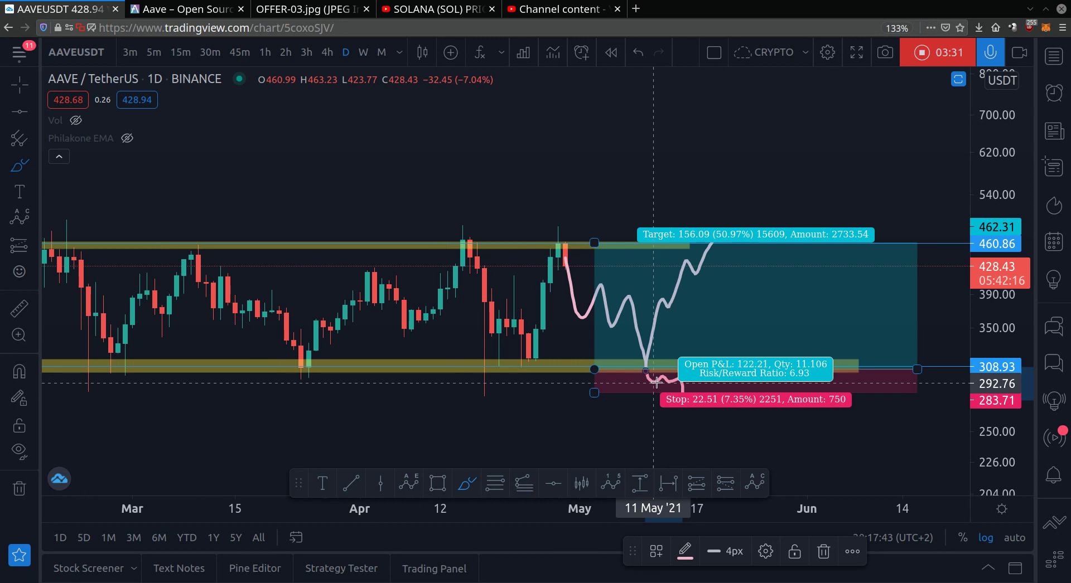
{"action": "left_click", "coordinate": [584, 400]}
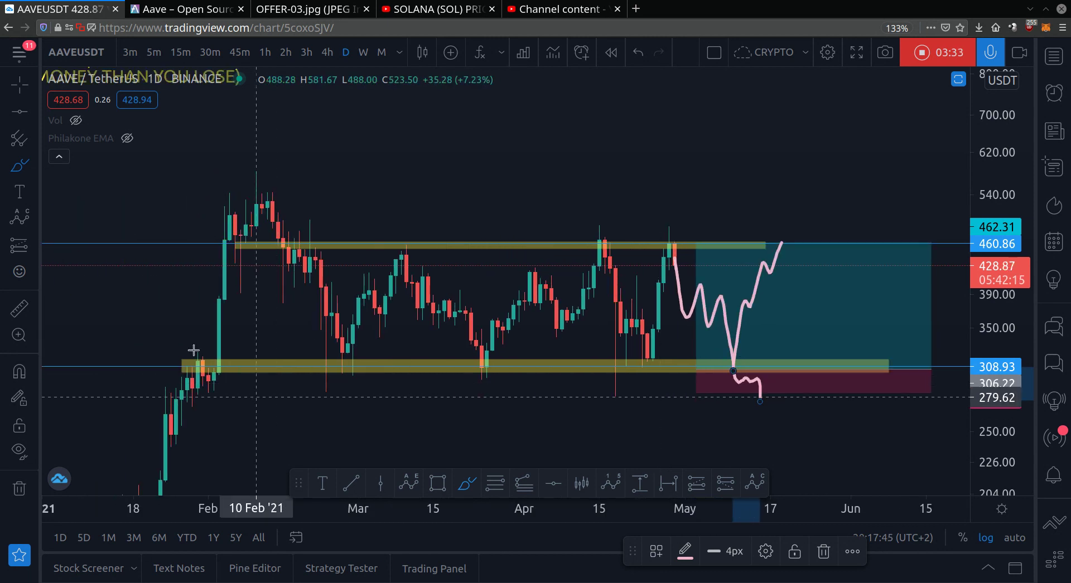
{"action": "left_click", "coordinate": [329, 373]}
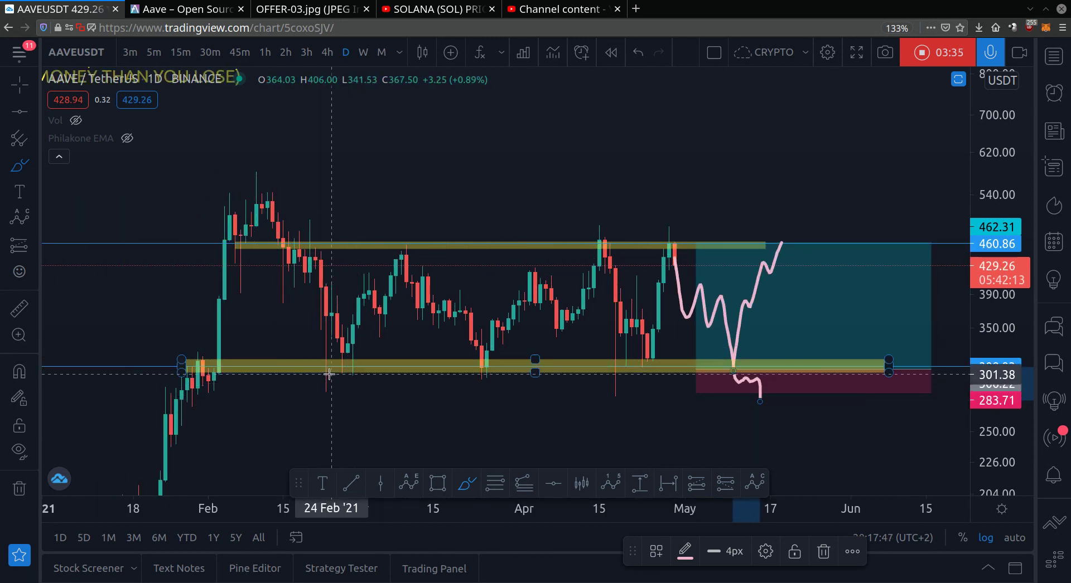
{"action": "scroll", "coordinate": [574, 351], "scroll_direction": "up", "scroll_amount": 3}
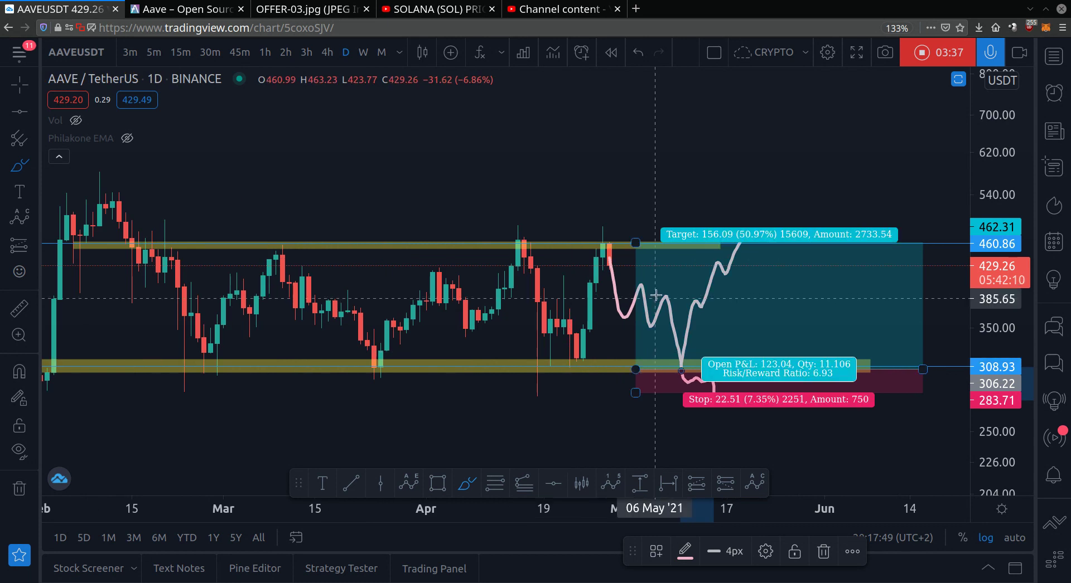
Brush a further bearish price path from below the position's stop around 17 May down to about 187 in mid-June
{"action": "left_click", "coordinate": [688, 366]}
{"action": "left_click", "coordinate": [688, 367]}
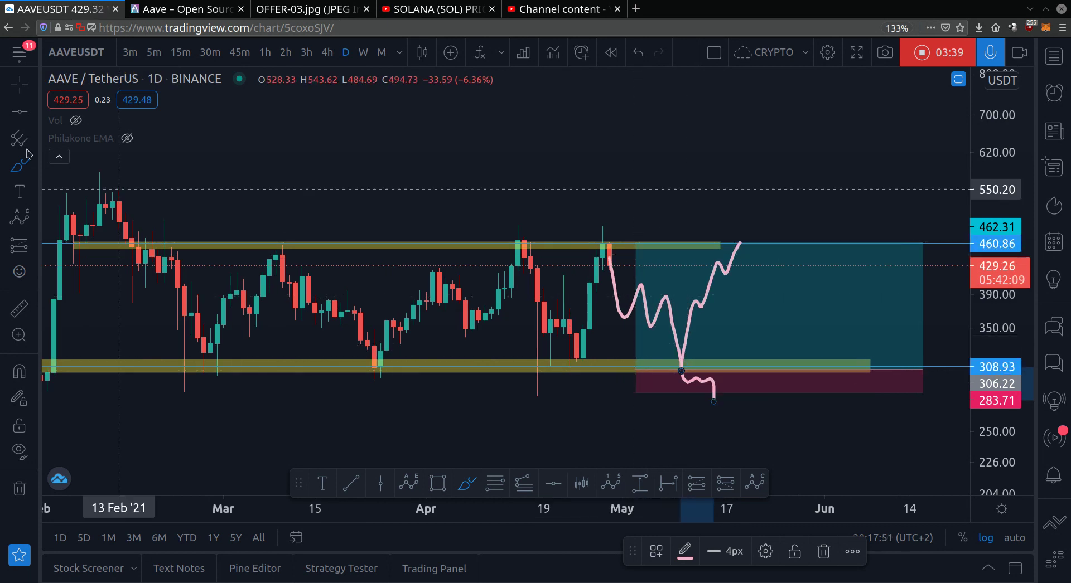
{"action": "mouse_move", "coordinate": [666, 167]}
{"action": "left_mouse_down"}
{"action": "mouse_move", "coordinate": [555, 167]}
{"action": "mouse_move", "coordinate": [477, 196]}
{"action": "left_mouse_up"}
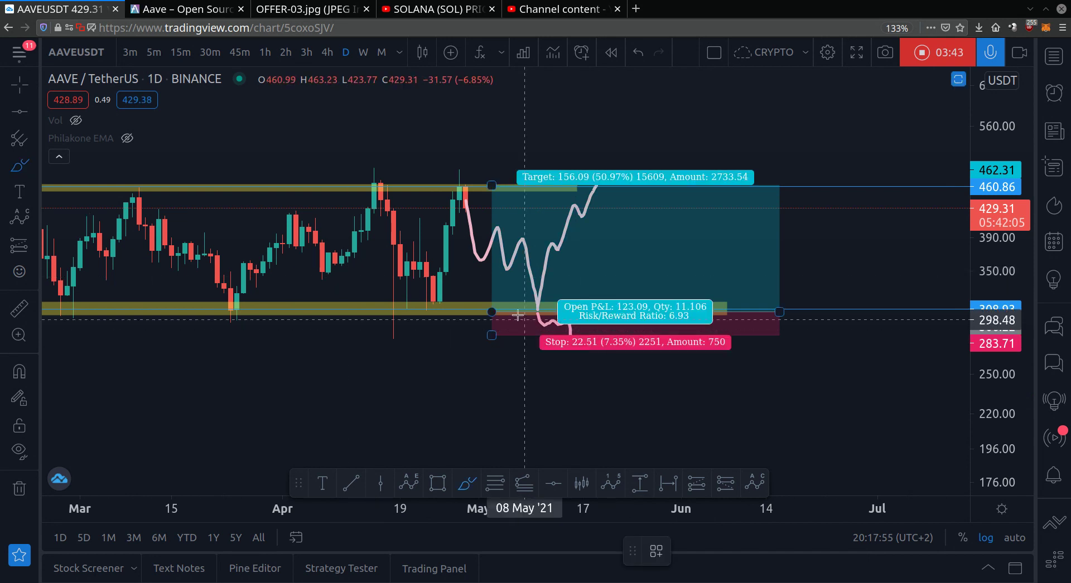
{"action": "mouse_move", "coordinate": [584, 331]}
{"action": "left_mouse_down"}
{"action": "mouse_move", "coordinate": [629, 408]}
{"action": "mouse_move", "coordinate": [672, 418]}
{"action": "mouse_move", "coordinate": [779, 476]}
{"action": "left_mouse_up"}
Measure the potential percentage drop from the support zone at about 308.75 down to the bearish path's end near 186.75
{"action": "left_click", "coordinate": [19, 308]}
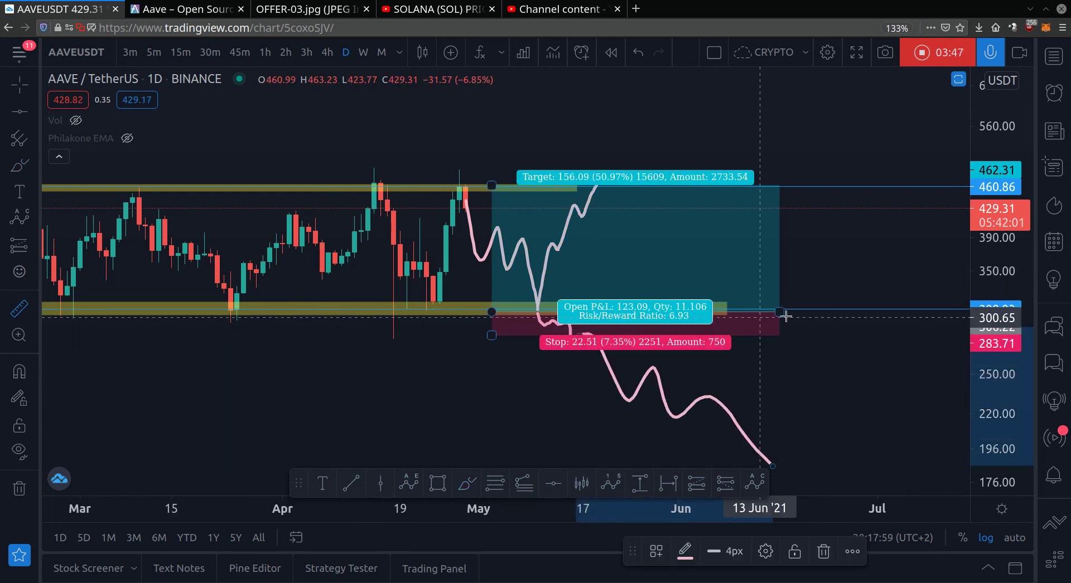
{"action": "left_click", "coordinate": [792, 310]}
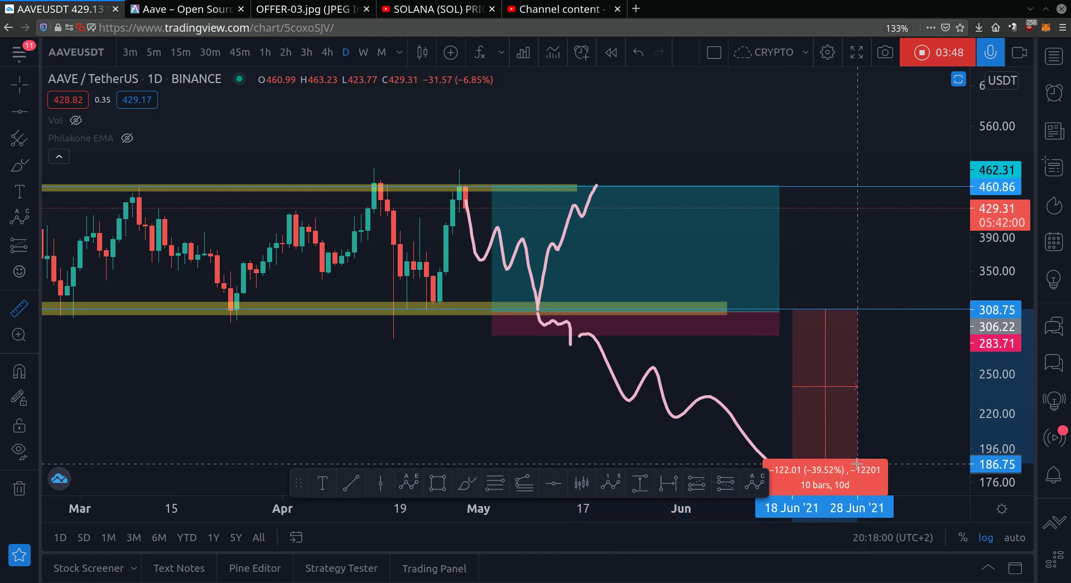
{"action": "left_click", "coordinate": [916, 467]}
{"action": "scroll", "coordinate": [464, 360], "scroll_direction": "down", "scroll_amount": 5}
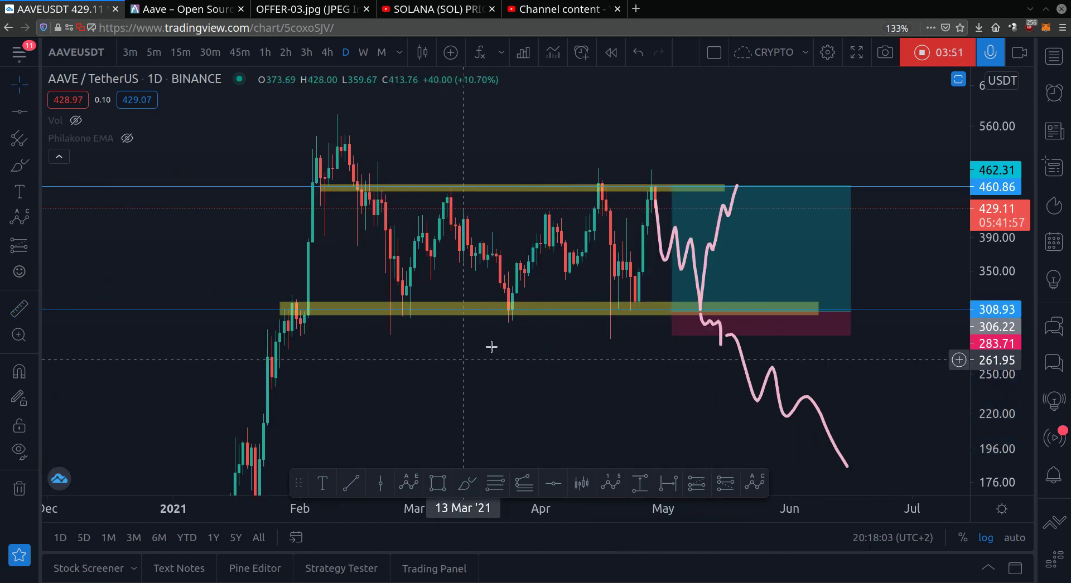
{"action": "left_click_drag", "start_coordinate": [986, 139], "coordinate": [987, 326]}
{"action": "scroll", "coordinate": [567, 320], "scroll_direction": "up", "scroll_amount": 2}
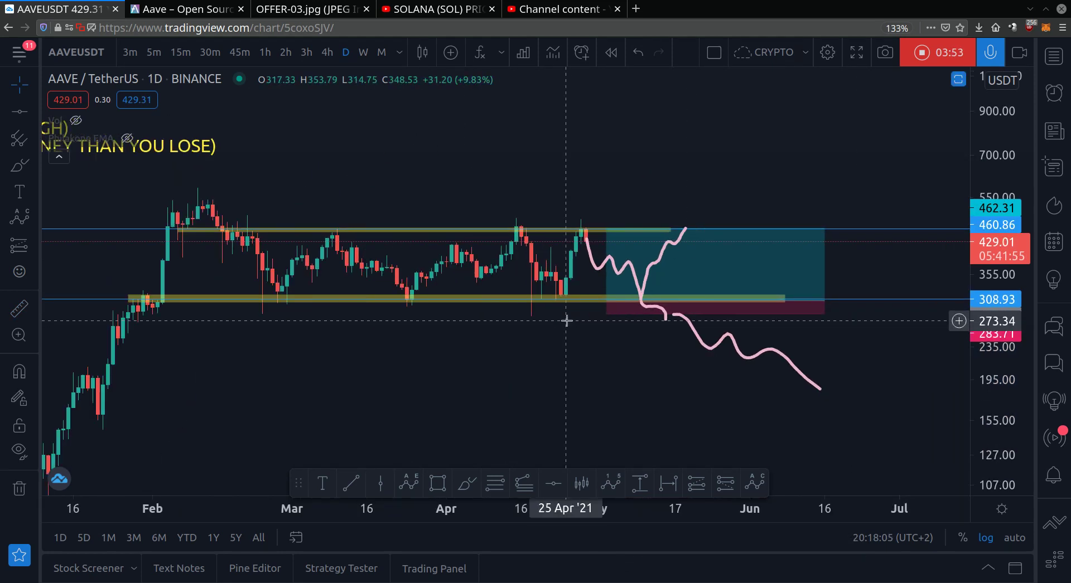
{"action": "left_click_drag", "start_coordinate": [1011, 407], "coordinate": [995, 253]}
{"action": "scroll", "coordinate": [464, 364], "scroll_direction": "up", "scroll_amount": 1}
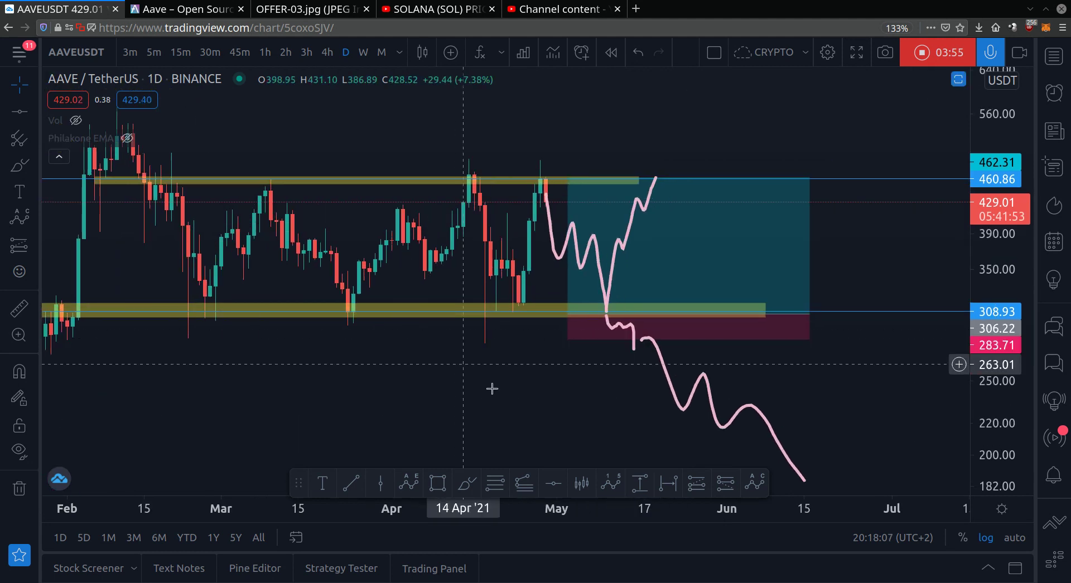
{"action": "left_click_drag", "start_coordinate": [501, 398], "coordinate": [547, 457]}
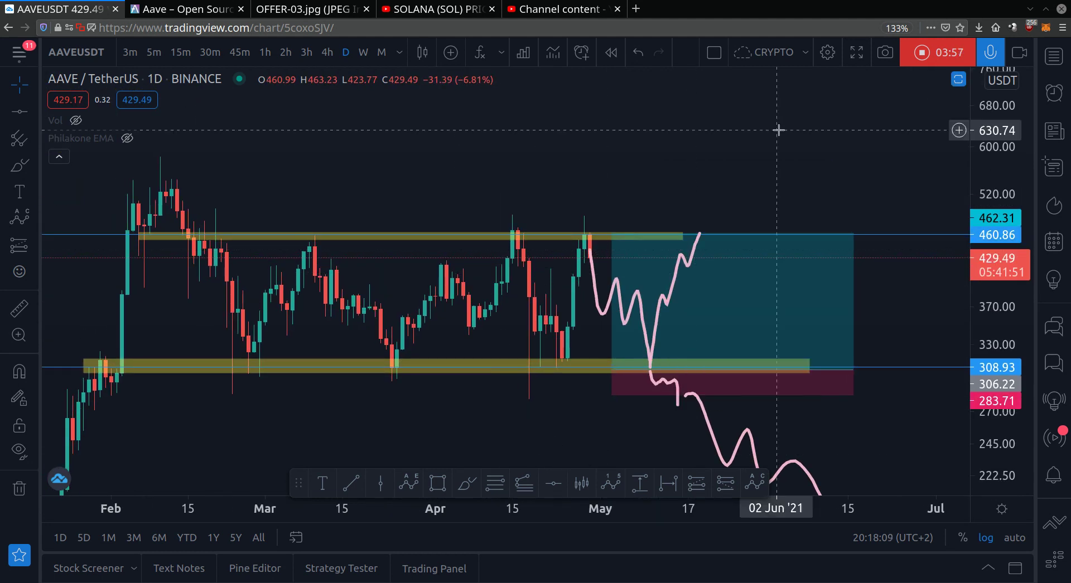
Switch the chart to BTCUSDT from the watchlist and hide the watchlist again
{"action": "left_click", "coordinate": [1053, 56]}
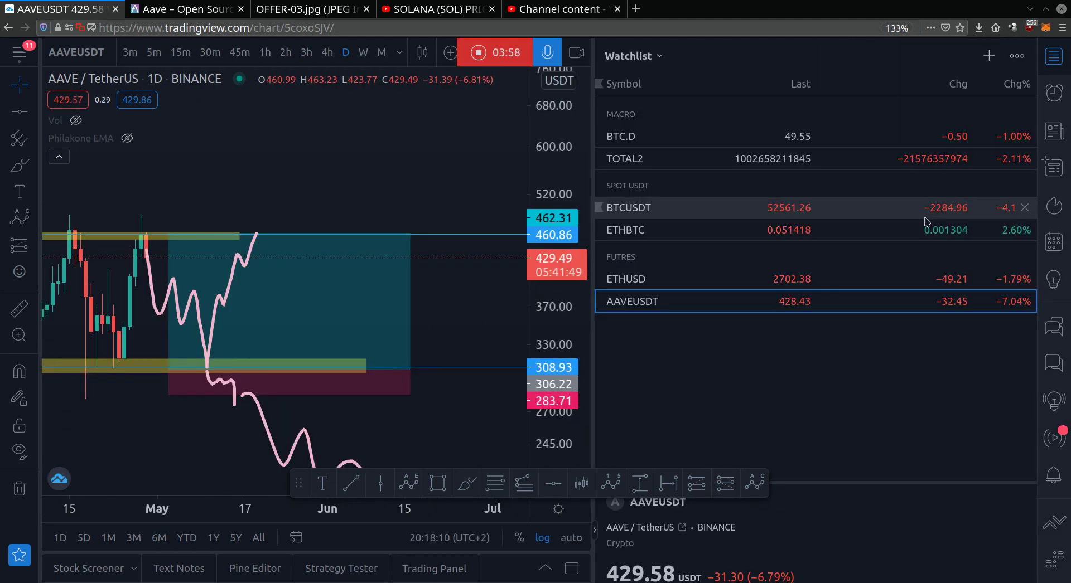
{"action": "left_click", "coordinate": [789, 207]}
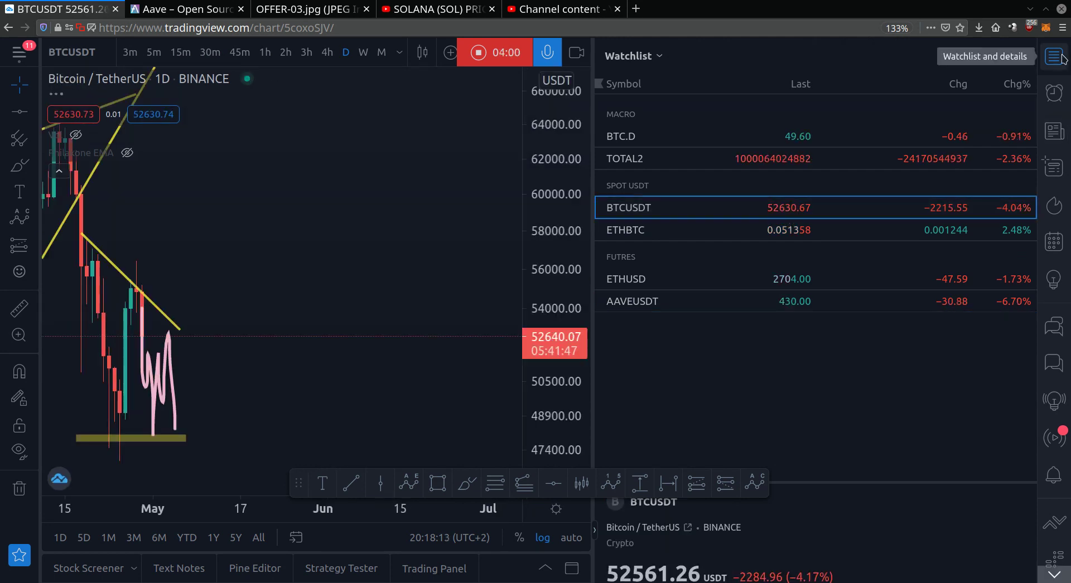
{"action": "left_click", "coordinate": [1053, 56]}
Brush a path over Bitcoin's daily price swings from the late-January low through the mid-April high down to the late-April support
{"action": "left_click_drag", "start_coordinate": [996, 159], "coordinate": [993, 426]}
{"action": "scroll", "coordinate": [747, 409], "scroll_direction": "down", "scroll_amount": 3}
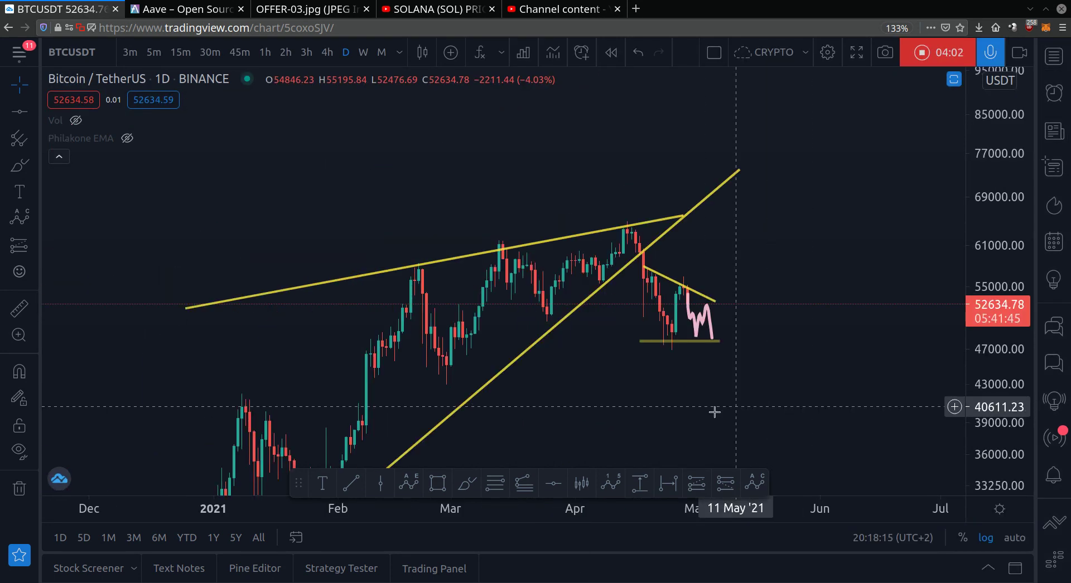
{"action": "left_click_drag", "start_coordinate": [714, 372], "coordinate": [740, 284]}
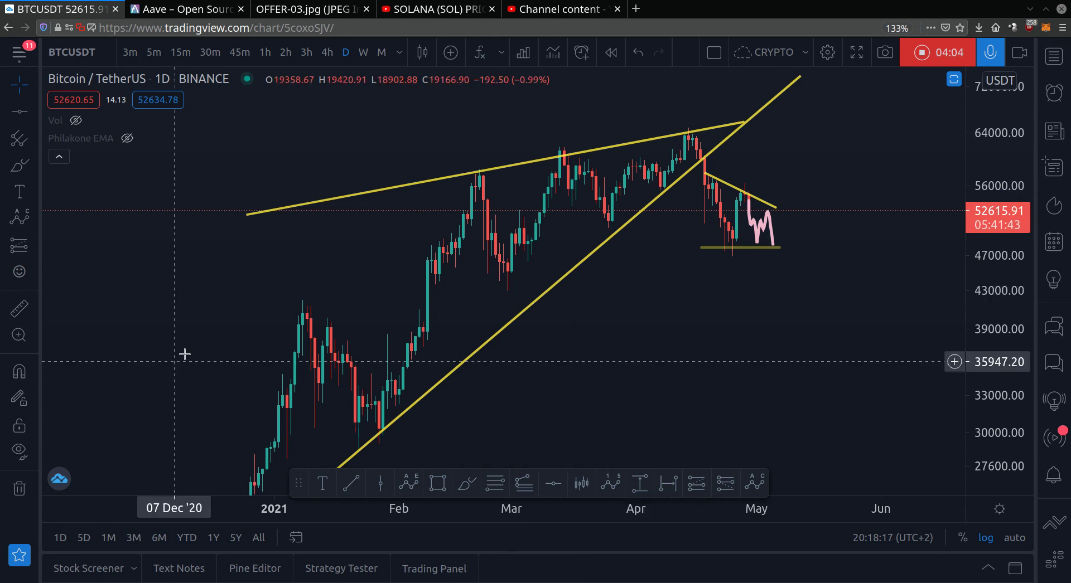
{"action": "left_click_drag", "start_coordinate": [983, 178], "coordinate": [983, 234]}
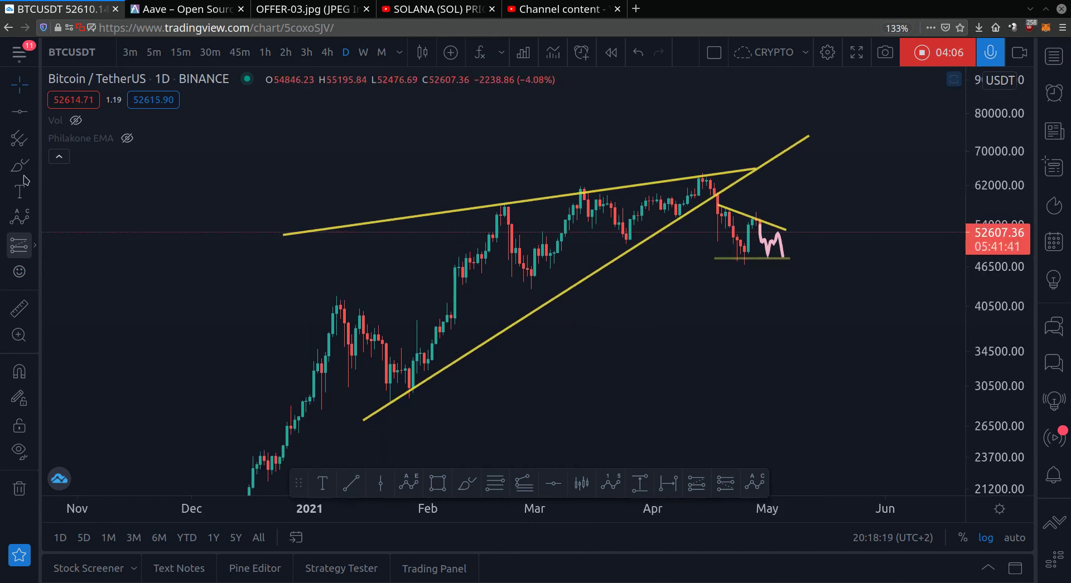
{"action": "mouse_move", "coordinate": [410, 384]}
{"action": "left_mouse_down"}
{"action": "mouse_move", "coordinate": [491, 224]}
{"action": "mouse_move", "coordinate": [543, 279]}
{"action": "mouse_move", "coordinate": [647, 229]}
{"action": "mouse_move", "coordinate": [708, 175]}
{"action": "mouse_move", "coordinate": [736, 258]}
{"action": "left_mouse_up"}
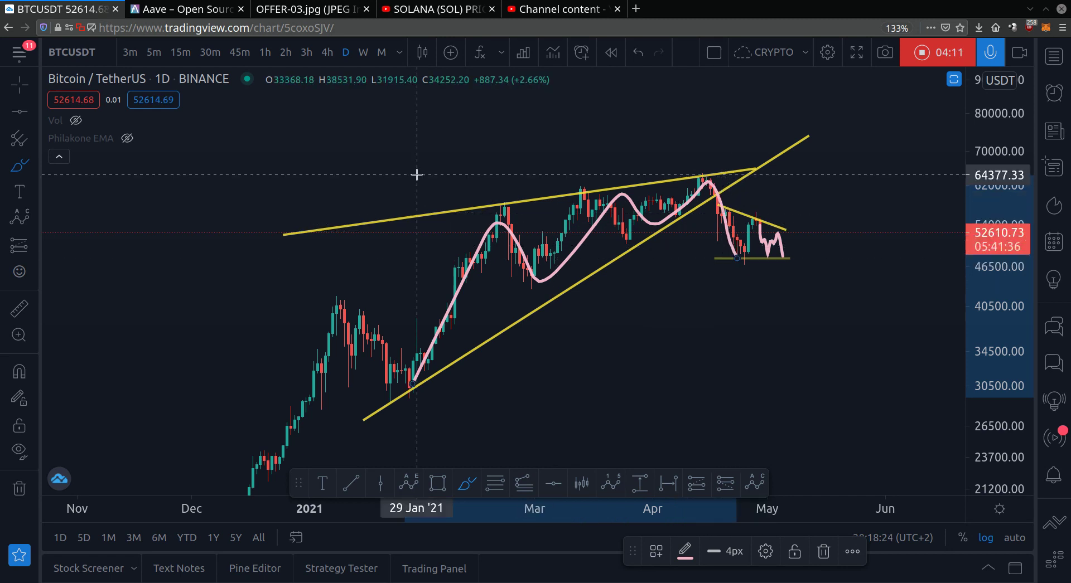
Set the BTCUSDT chart to the 4h timeframe and examine the recent candles between the falling trendline and the support zone
{"action": "left_click", "coordinate": [332, 58]}
{"action": "scroll", "coordinate": [564, 275], "scroll_direction": "up", "scroll_amount": 3}
{"action": "left_click_drag", "start_coordinate": [1005, 413], "coordinate": [983, 181]}
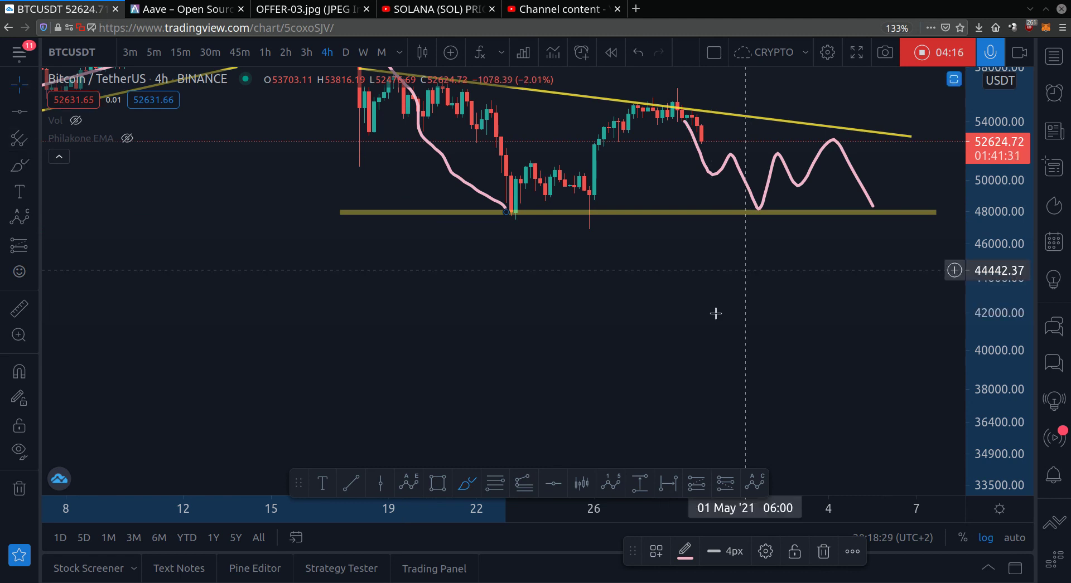
{"action": "left_click_drag", "start_coordinate": [653, 306], "coordinate": [559, 406]}
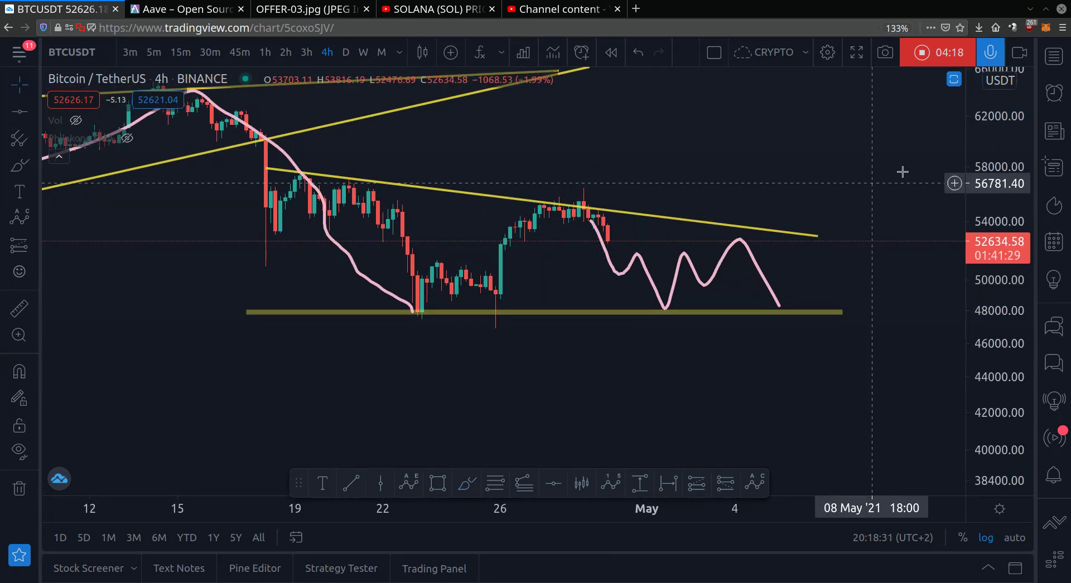
Return to the AAVEUSDT chart from the watchlist, with both zones and the planned long position in sight
{"action": "left_click", "coordinate": [1053, 56]}
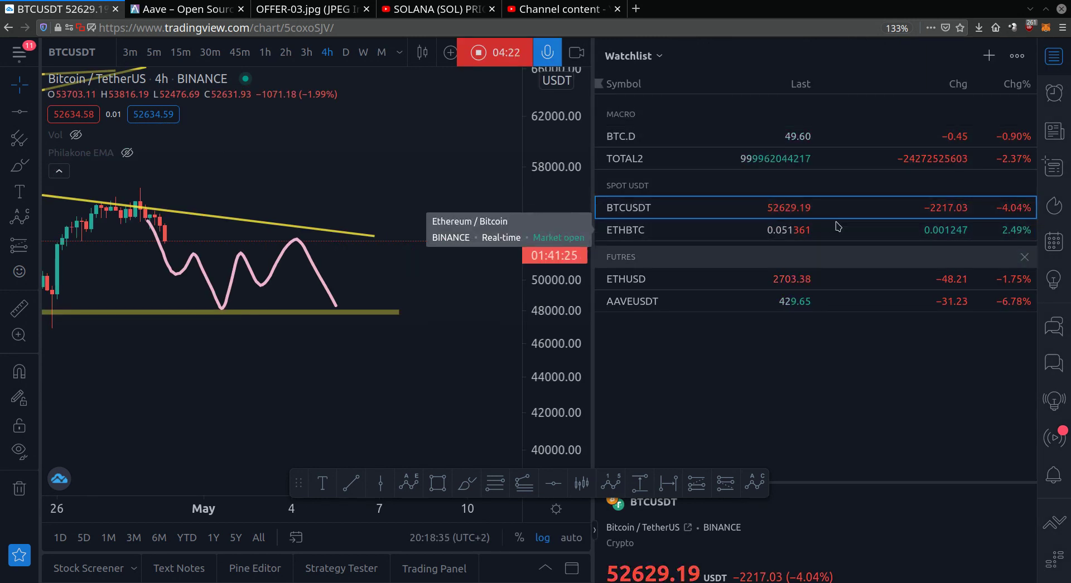
{"action": "left_click", "coordinate": [800, 304]}
{"action": "left_click", "coordinate": [1054, 56]}
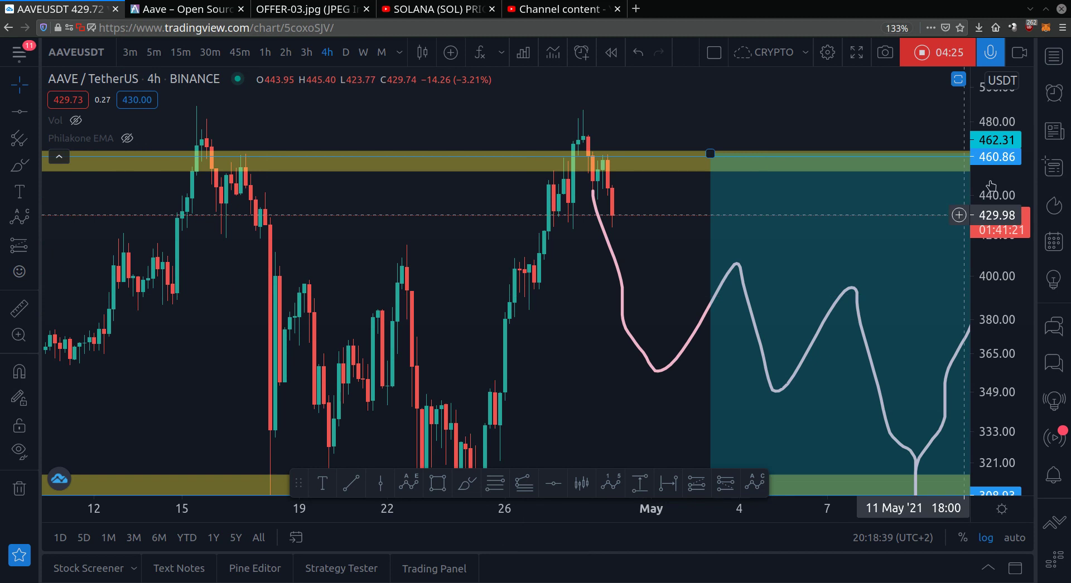
{"action": "left_click_drag", "start_coordinate": [994, 186], "coordinate": [994, 400]}
{"action": "scroll", "coordinate": [704, 316], "scroll_direction": "down", "scroll_amount": 3}
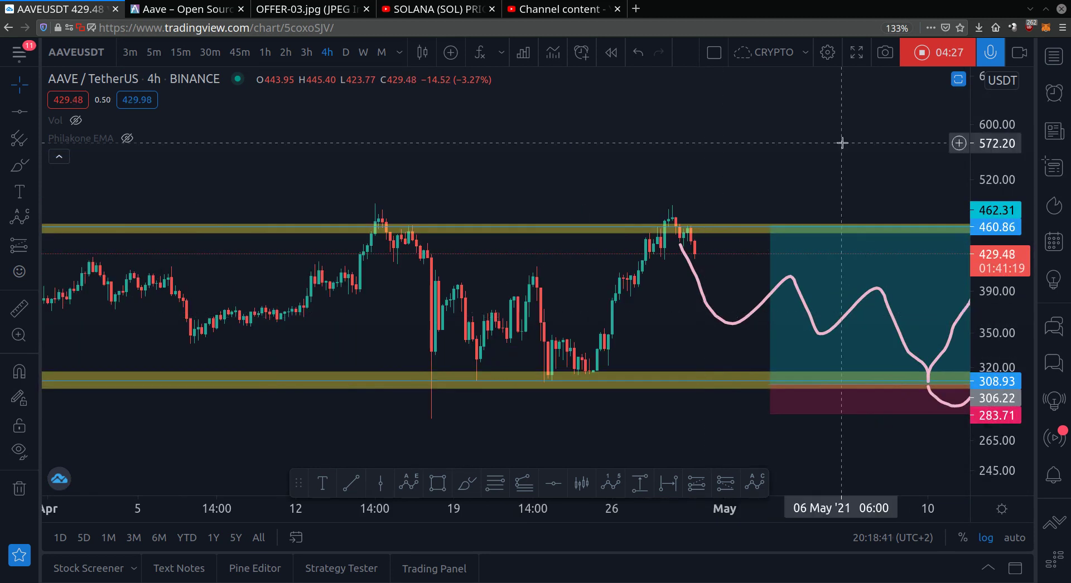